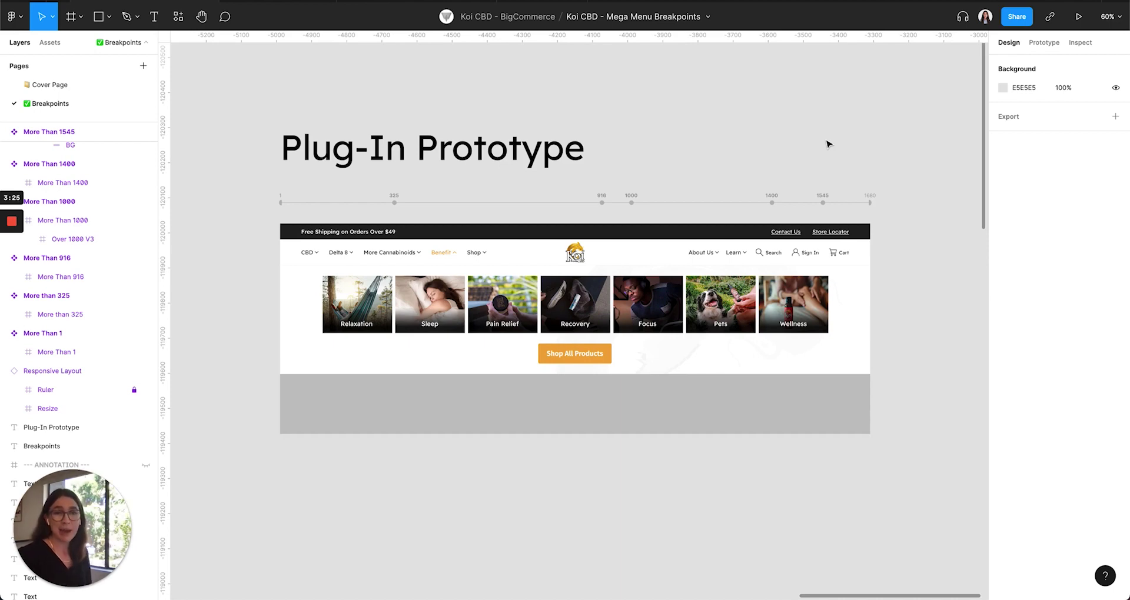
pyautogui.scroll(-10, 827, 144)
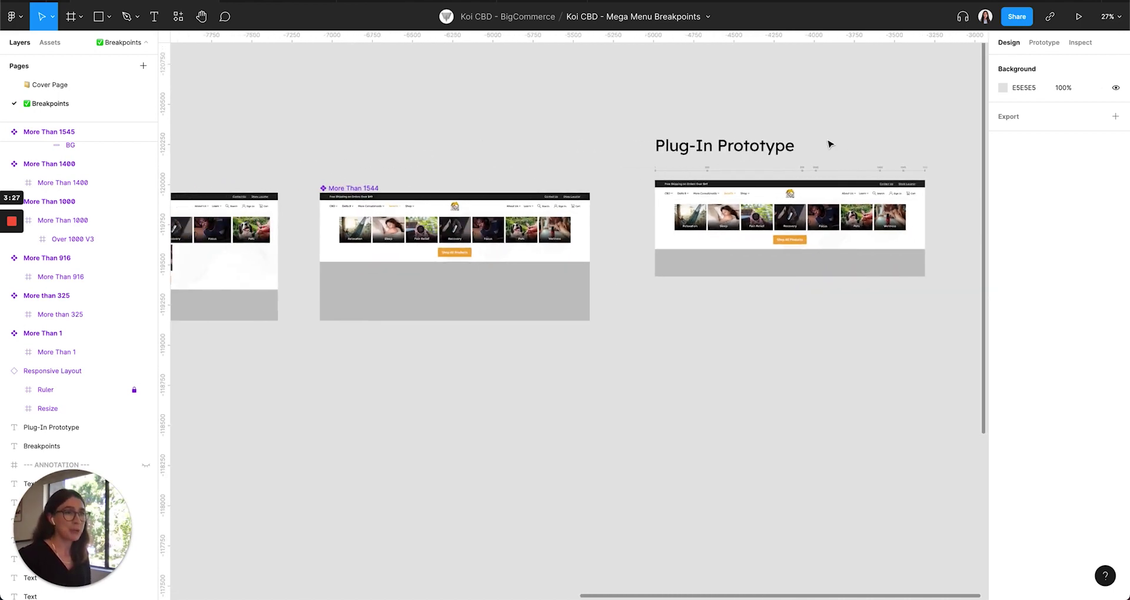
pyautogui.hscroll(-4, 830, 144)
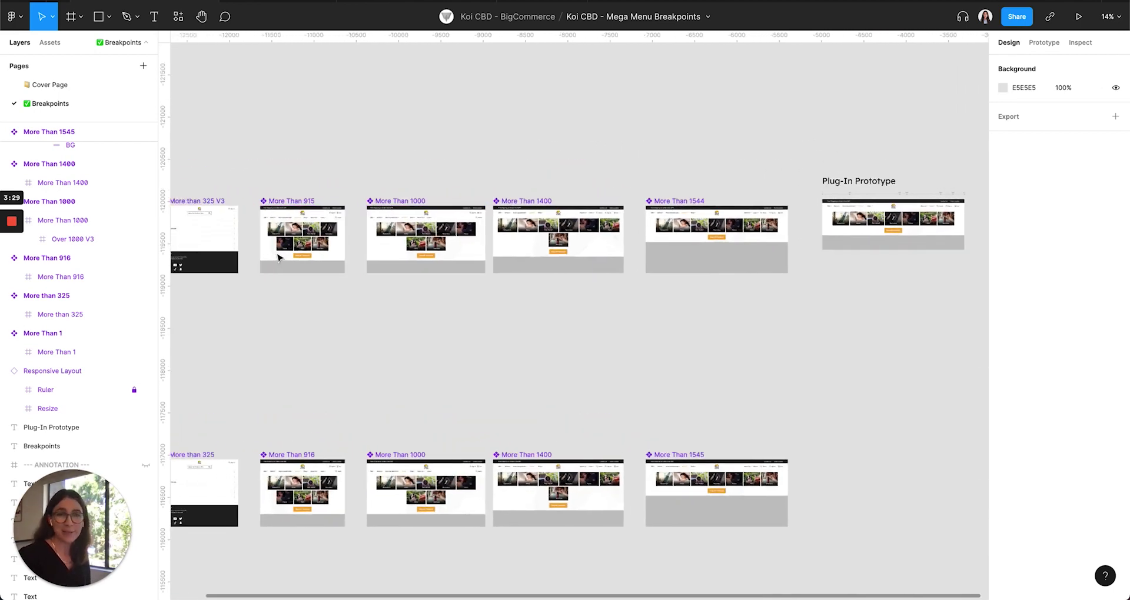
pyautogui.hscroll(10, 483, 221)
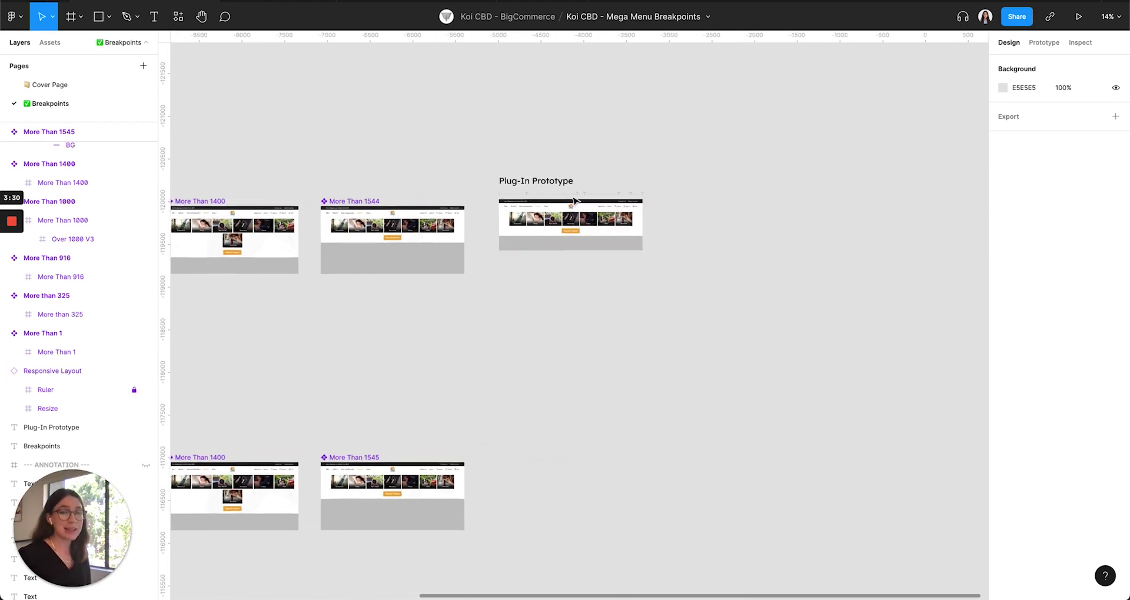
pyautogui.scroll(5, 591, 216)
pyautogui.scroll(2, 592, 217)
pyautogui.hscroll(-2, 612, 215)
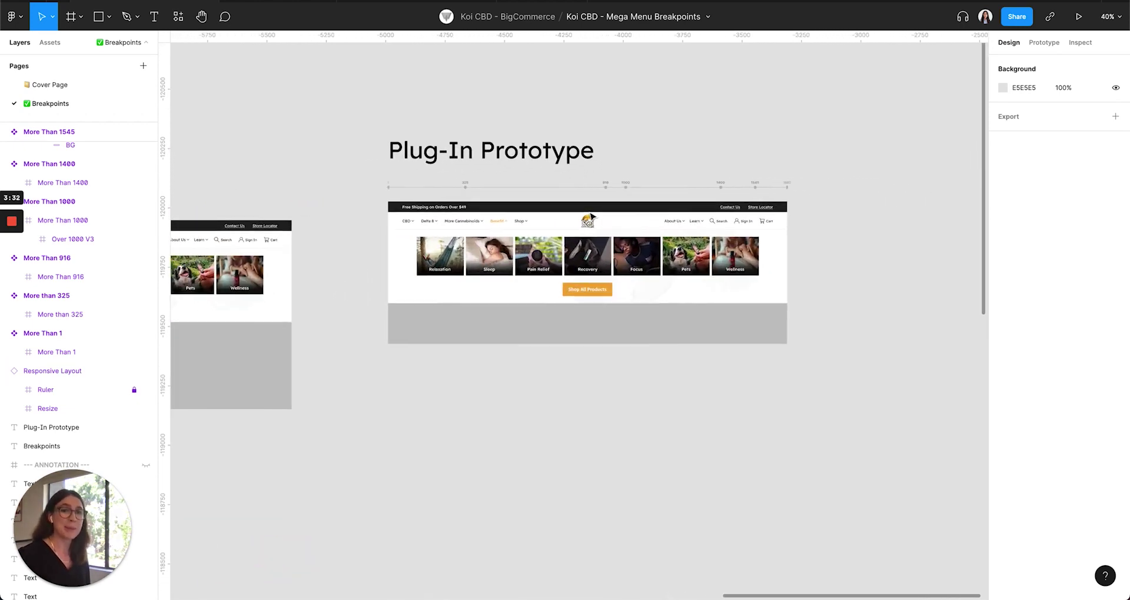
pyautogui.hscroll(-1, 635, 214)
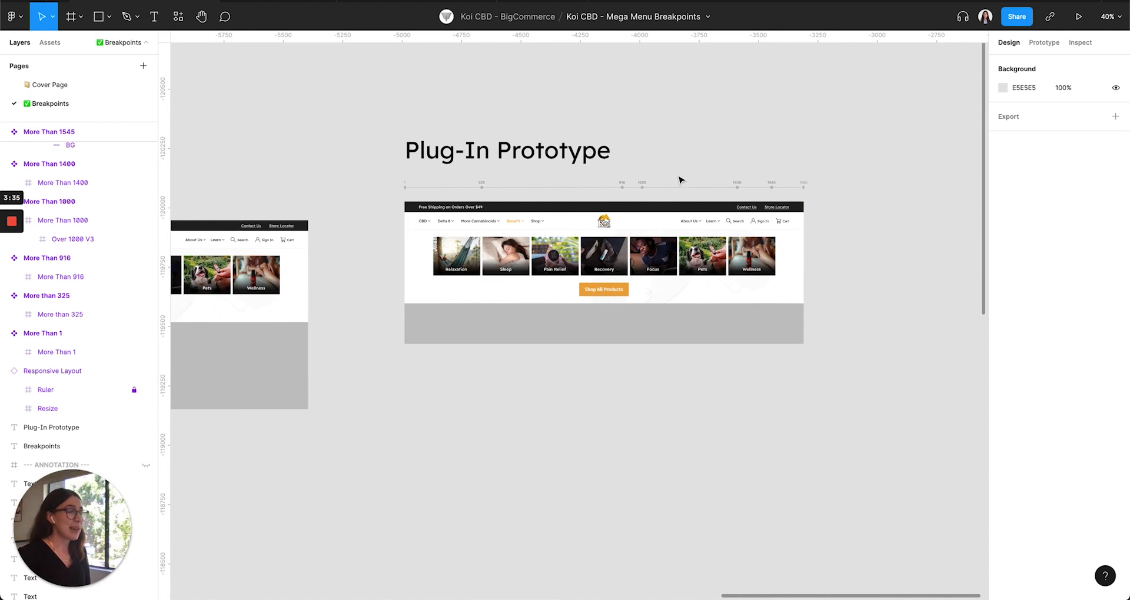
pyautogui.scroll(5, 677, 180)
pyautogui.hscroll(-1, 680, 179)
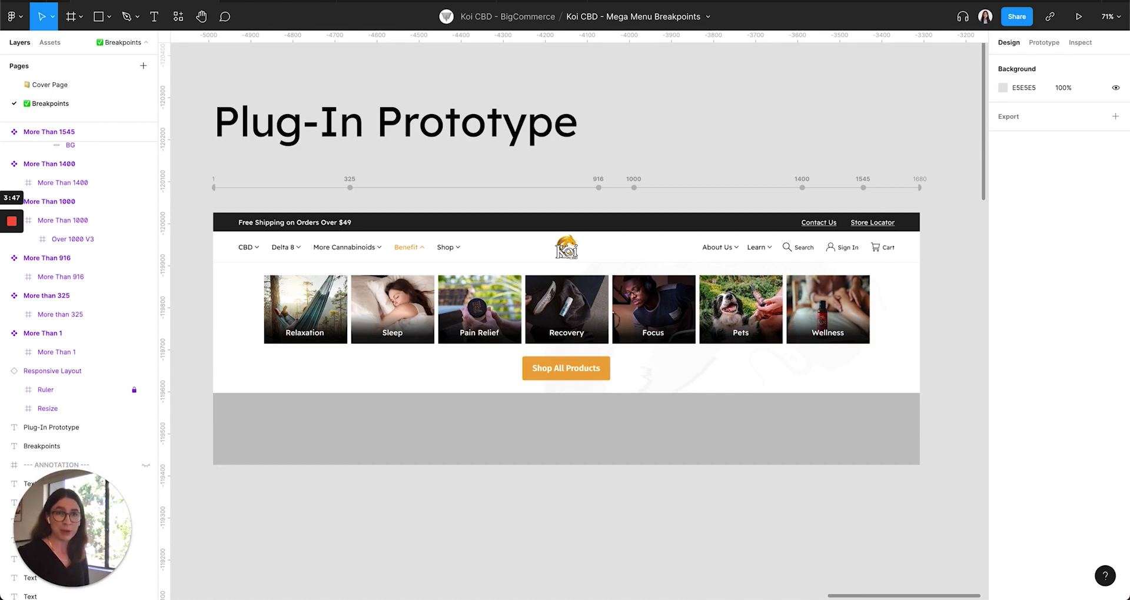
# Step: Narrow the Plug-In Prototype layout to test the mega menu reflow, then switch to the Koi CBD - BigCommerce file
pyautogui.click(725, 336)
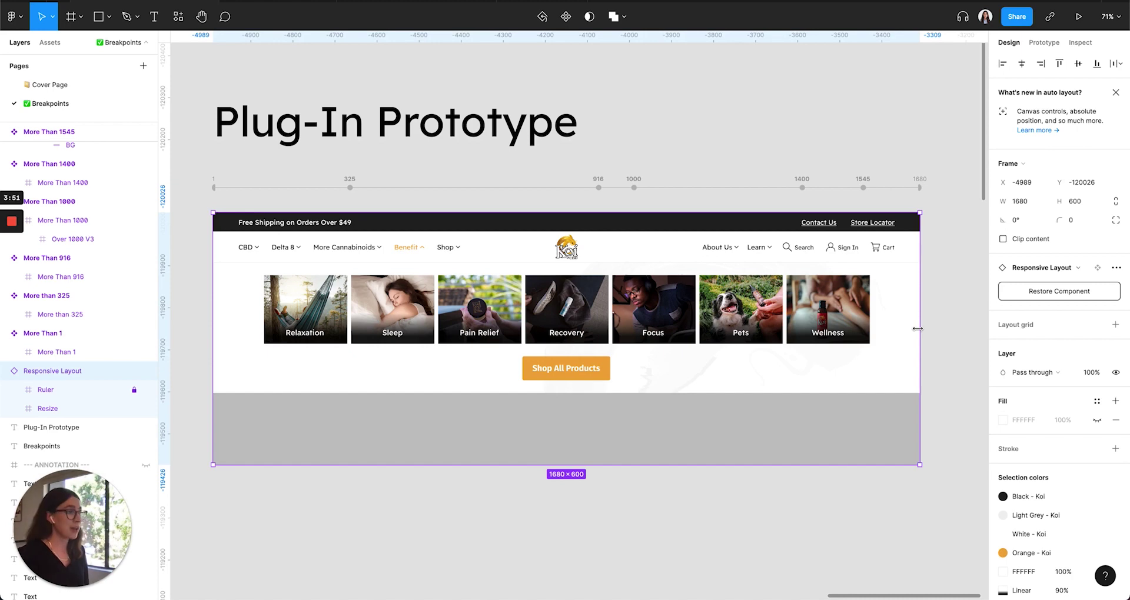
pyautogui.moveTo(918, 329)
pyautogui.mouseDown()
pyautogui.moveTo(585, 330)
pyautogui.moveTo(961, 320)
pyautogui.moveTo(916, 320)
pyautogui.mouseUp()
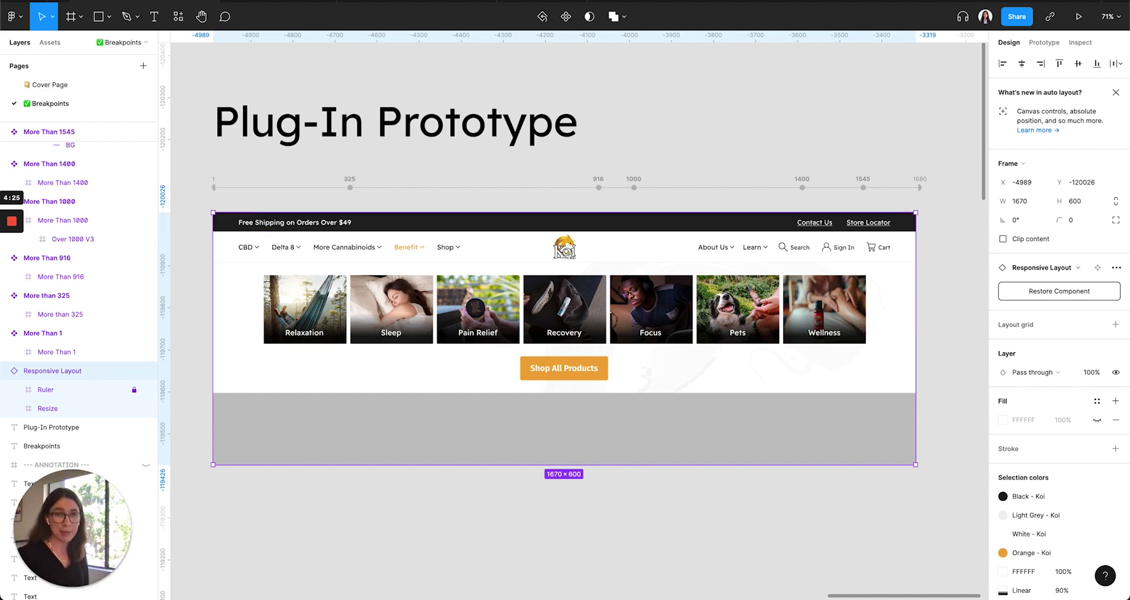
pyautogui.scroll(-3, 645, 311)
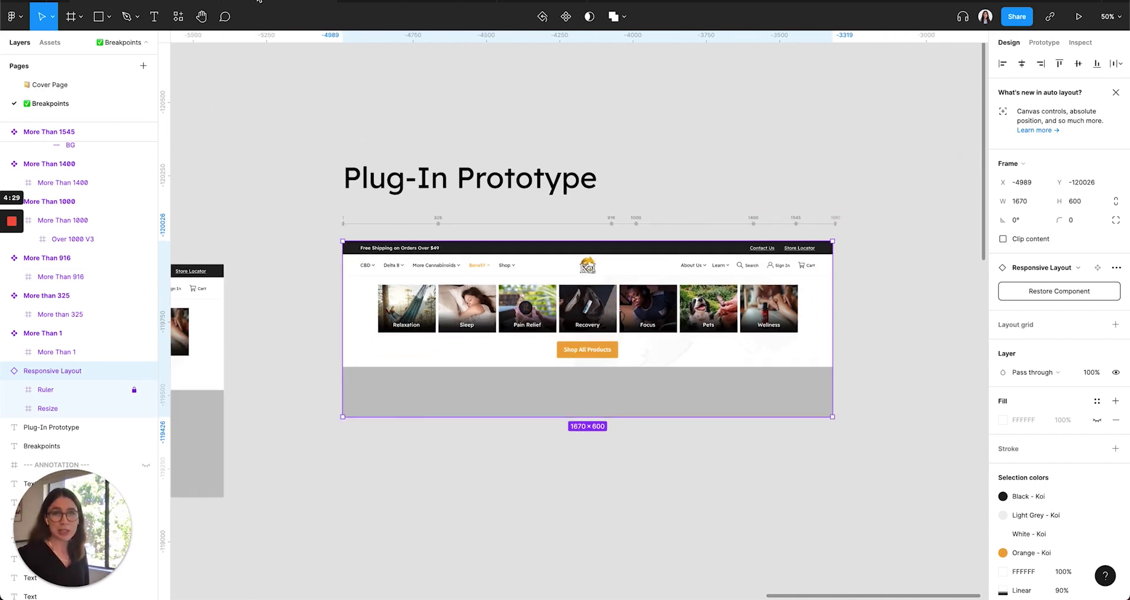
pyautogui.click(259, 1)
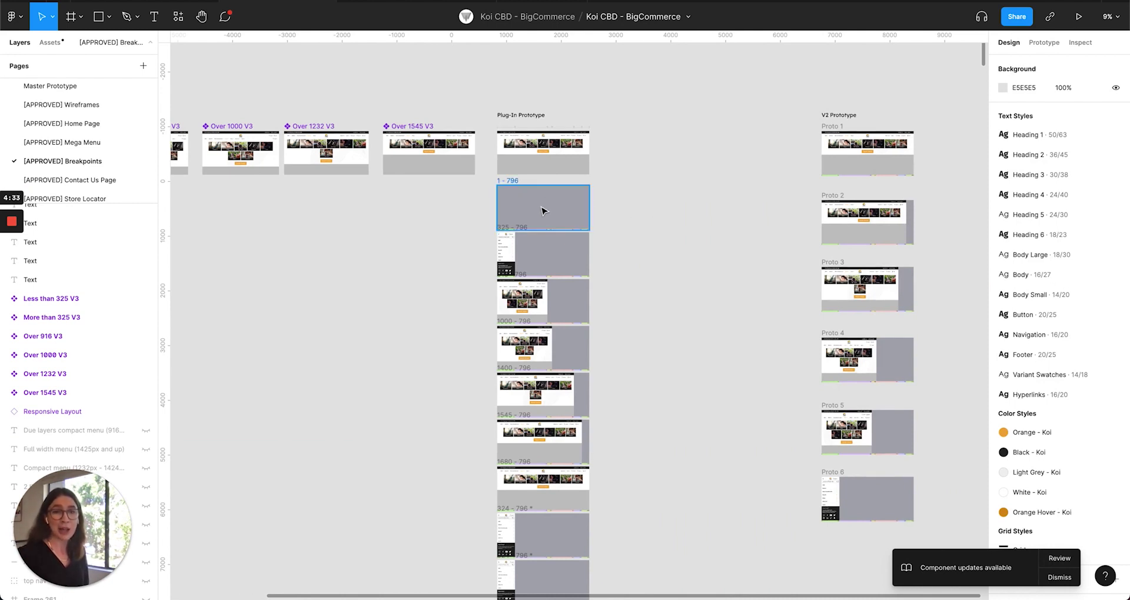
# Step: Review the generated Proto 1–6 frames in the BigCommerce file, then return to Mega Menu Breakpoints
pyautogui.scroll(-10, 543, 210)
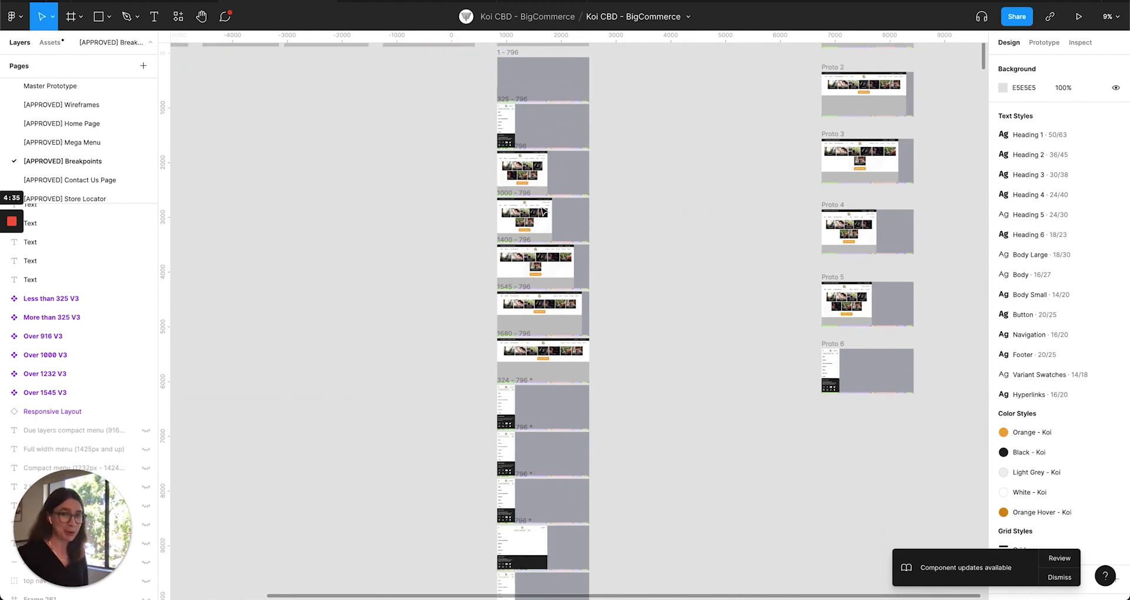
pyautogui.scroll(-18, 542, 210)
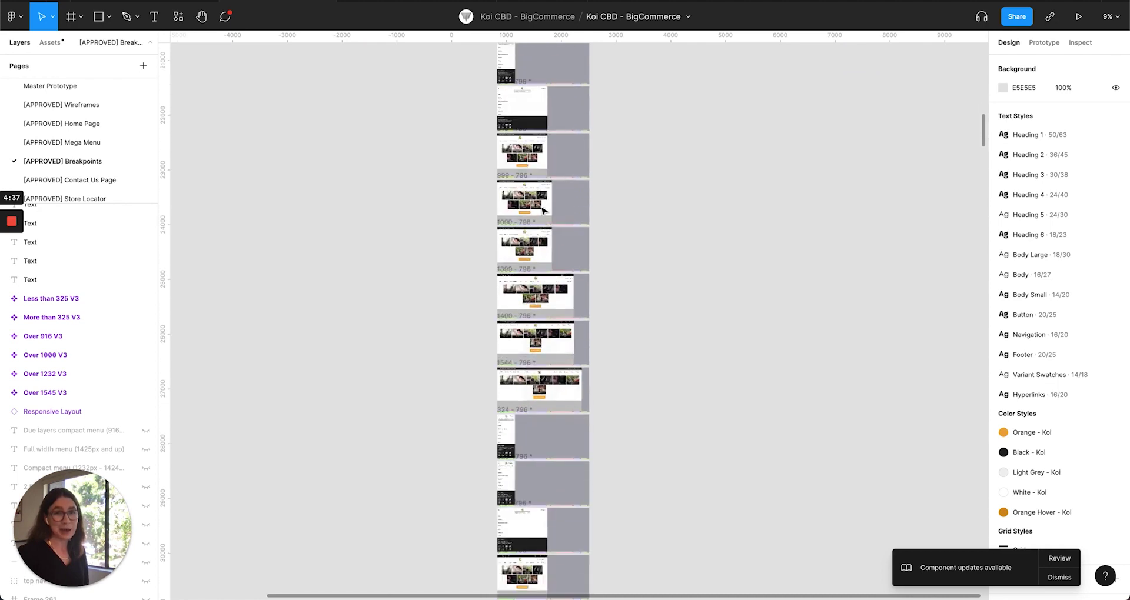
pyautogui.scroll(-8, 542, 210)
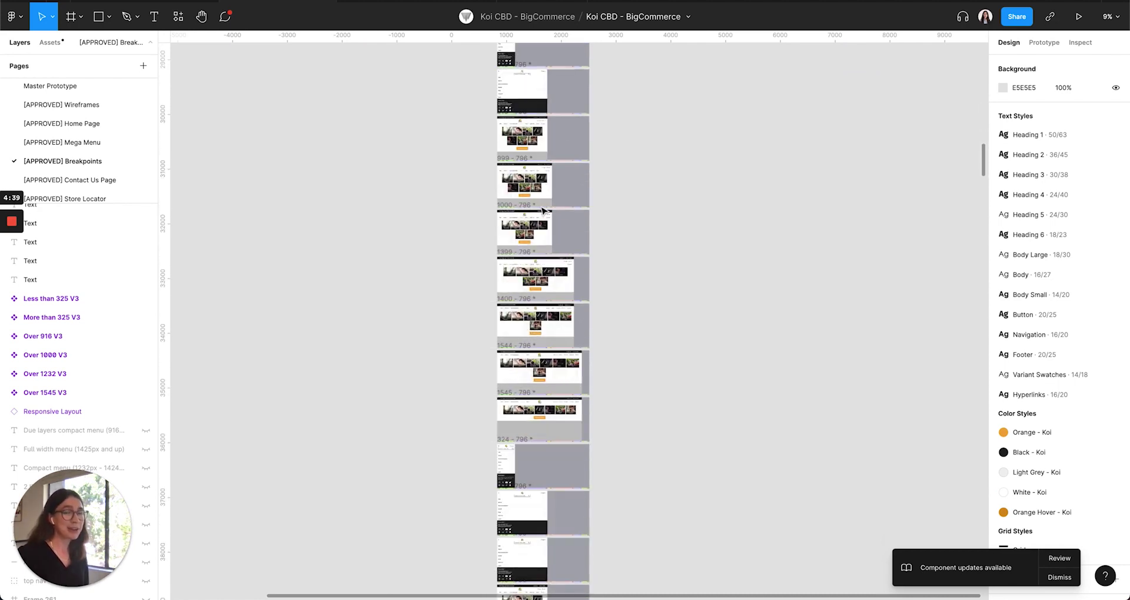
pyautogui.scroll(-6, 542, 210)
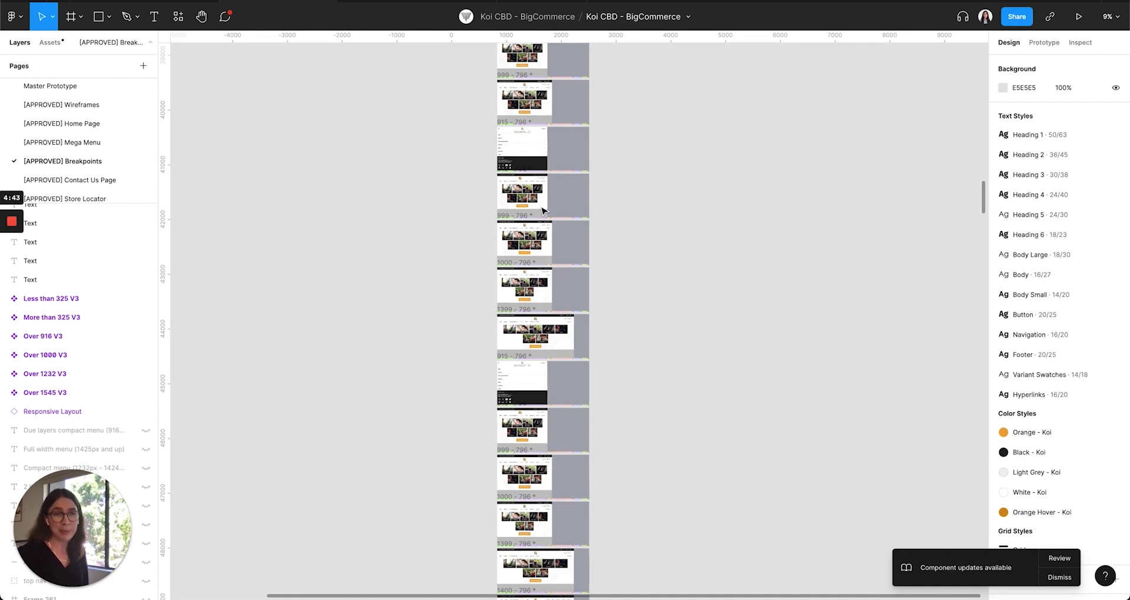
pyautogui.scroll(1, 542, 210)
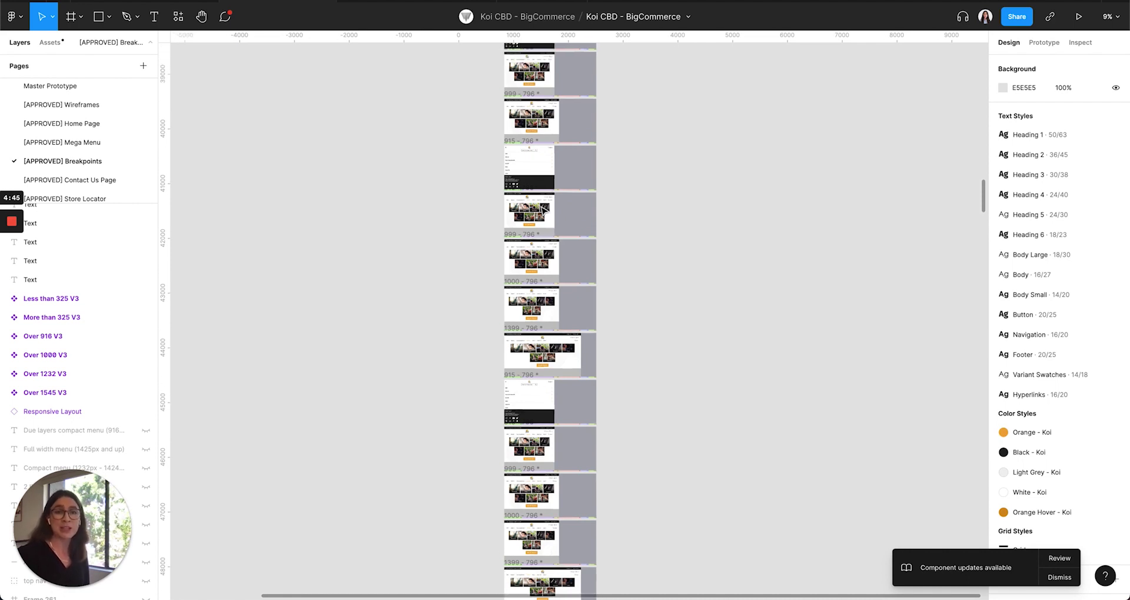
pyautogui.scroll(20, 543, 209)
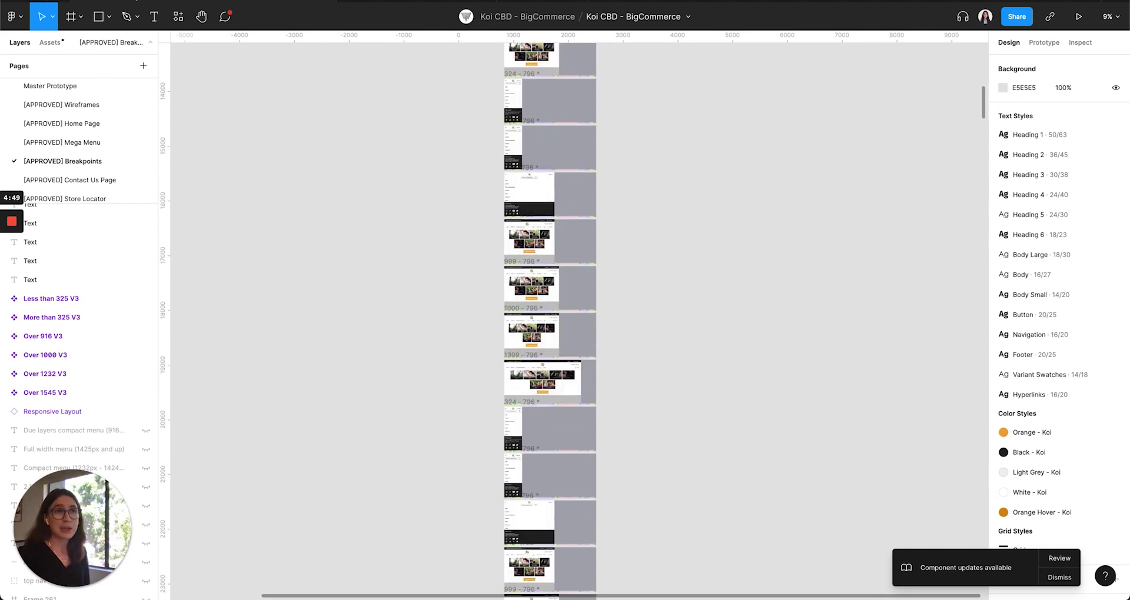
pyautogui.click(134, 3)
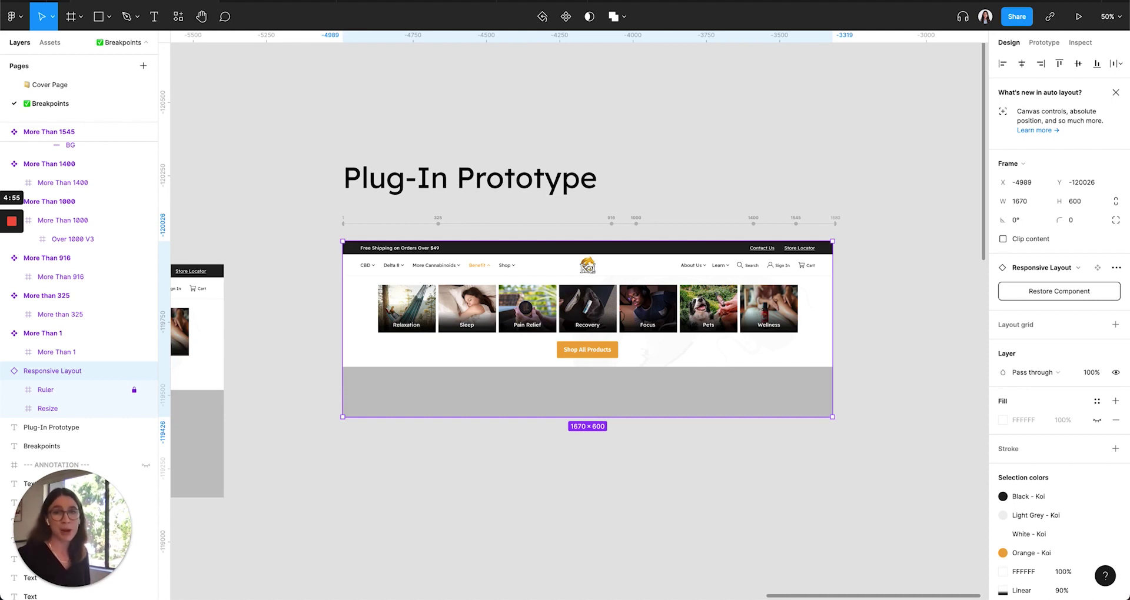
# Step: Zoom out to survey all breakpoint frames, then zoom to 86% on the More Than 1544 frame
pyautogui.scroll(-5, 476, 171)
pyautogui.press('-')
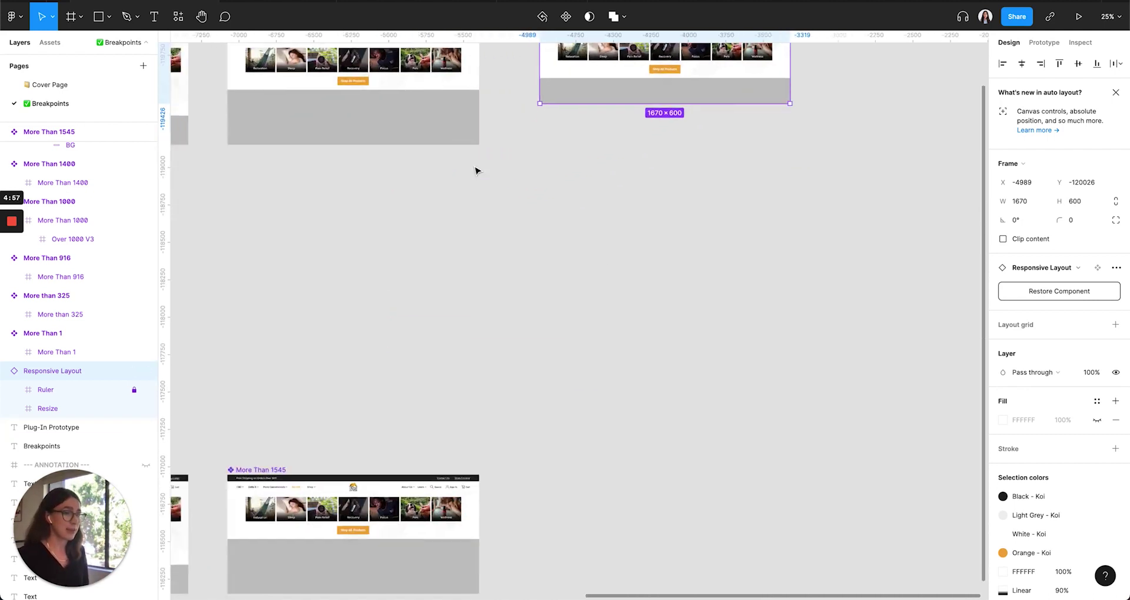
pyautogui.scroll(5, 477, 170)
pyautogui.hscroll(-5, 476, 170)
pyautogui.scroll(-4, 477, 170)
pyautogui.hscroll(-4, 477, 171)
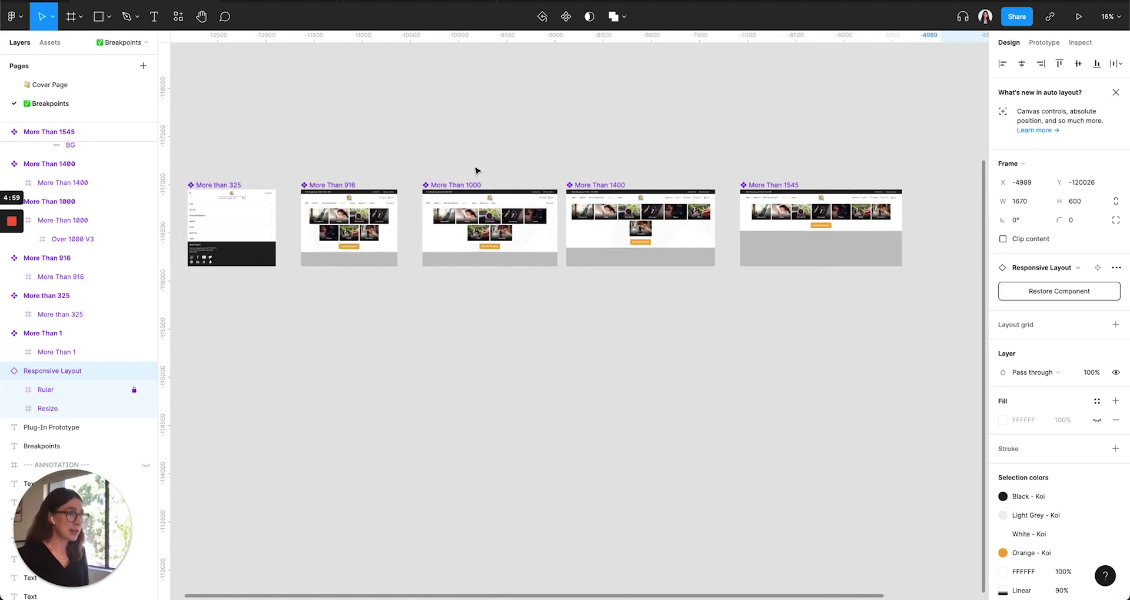
pyautogui.scroll(-1, 477, 171)
pyautogui.hscroll(-1, 476, 171)
pyautogui.scroll(-1, 477, 171)
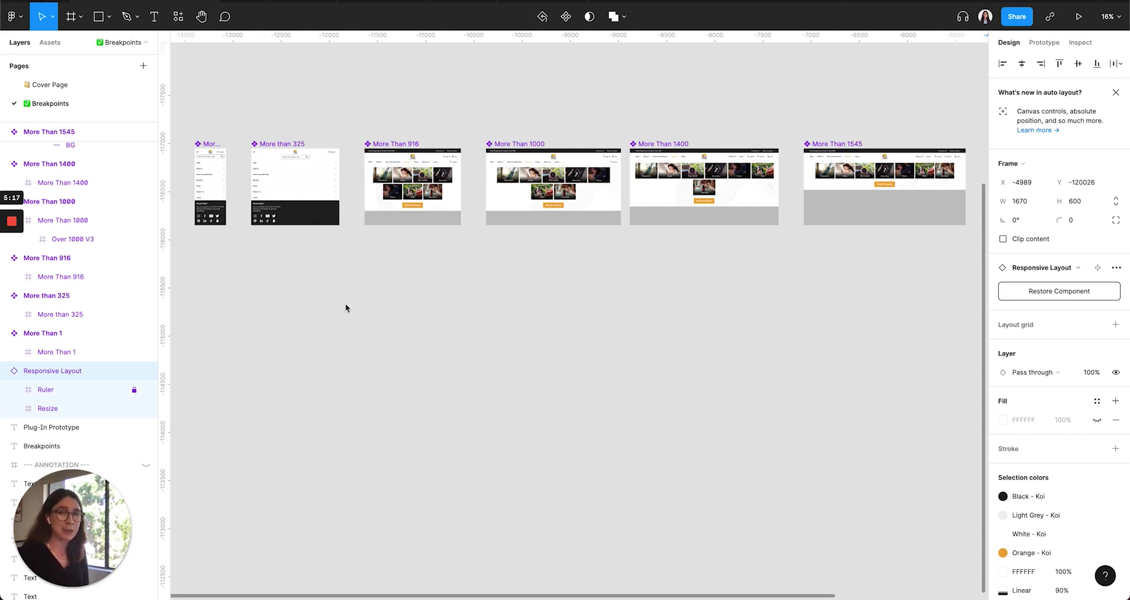
pyautogui.scroll(5, 594, 317)
pyautogui.hscroll(3, 582, 312)
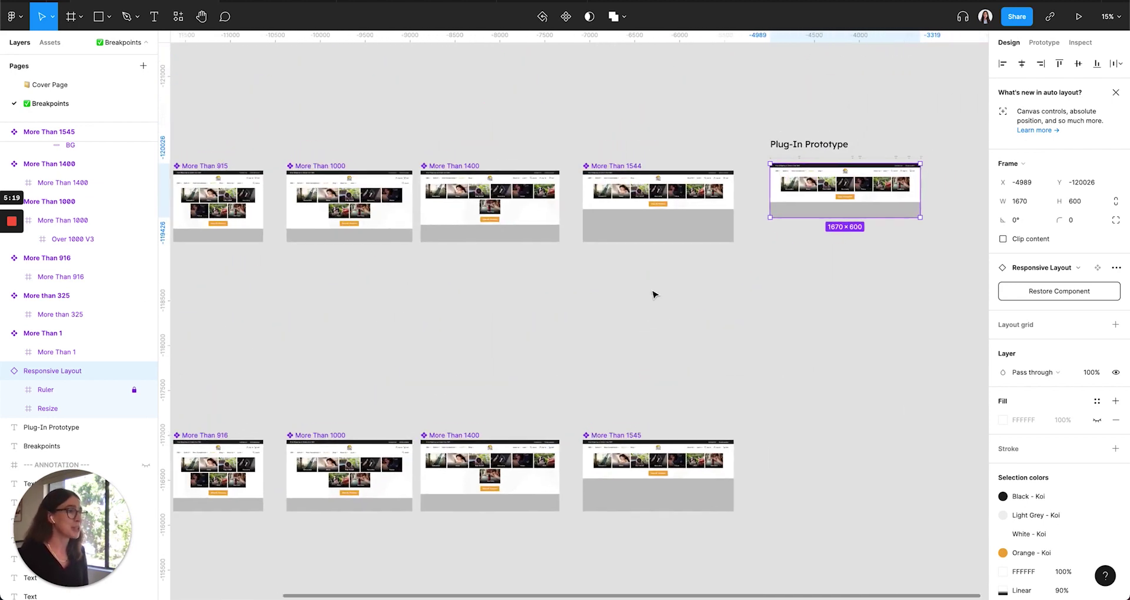
pyautogui.scroll(10, 744, 118)
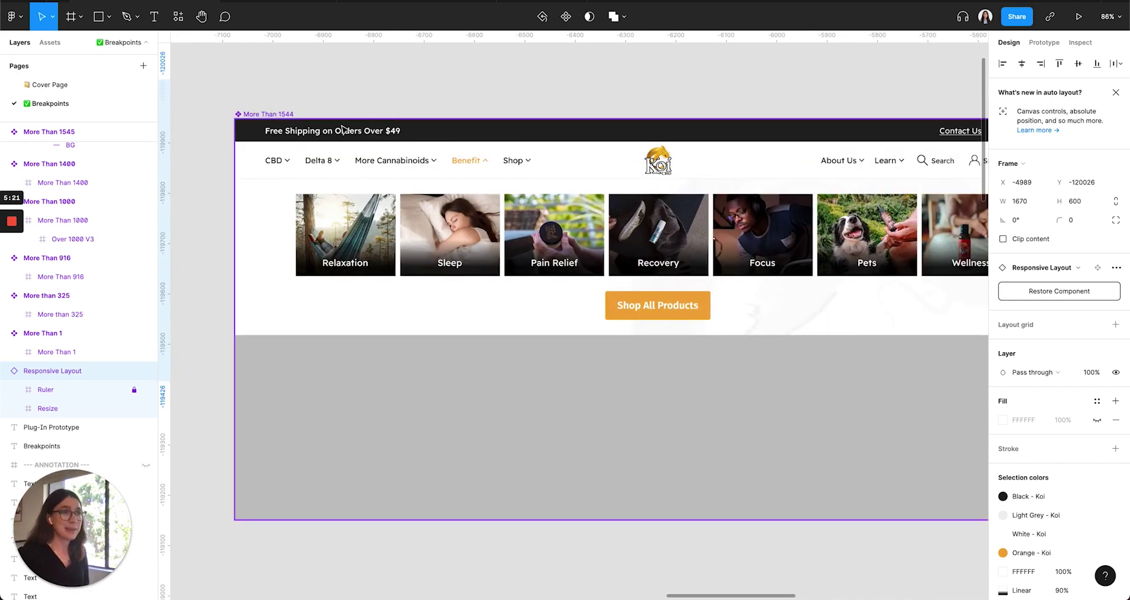
pyautogui.hscroll(1, 353, 133)
pyautogui.scroll(-1, 353, 133)
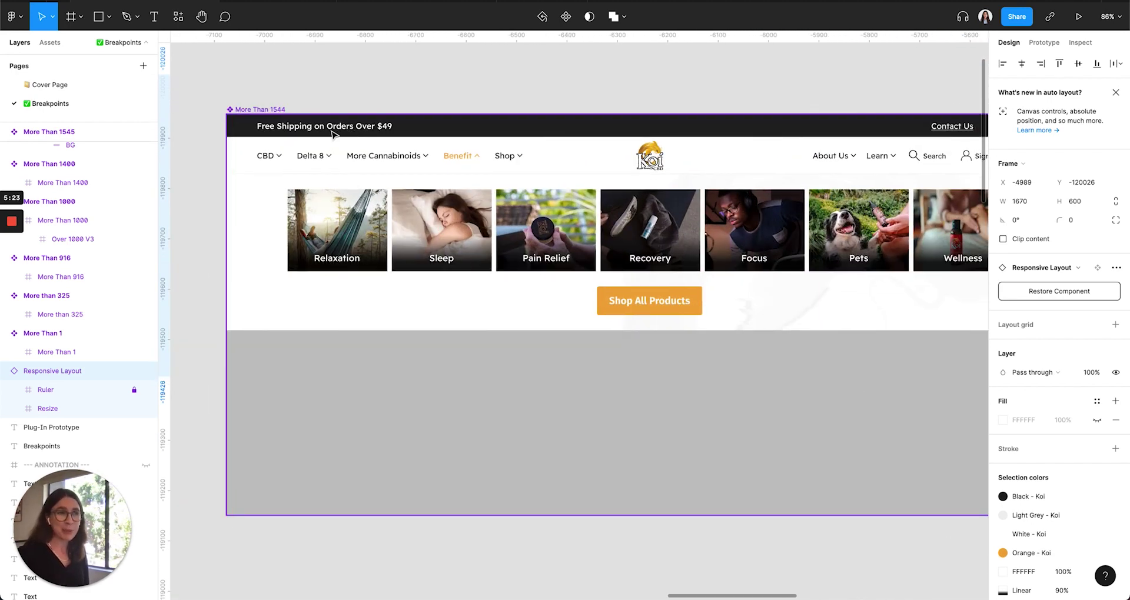
pyautogui.click(333, 130)
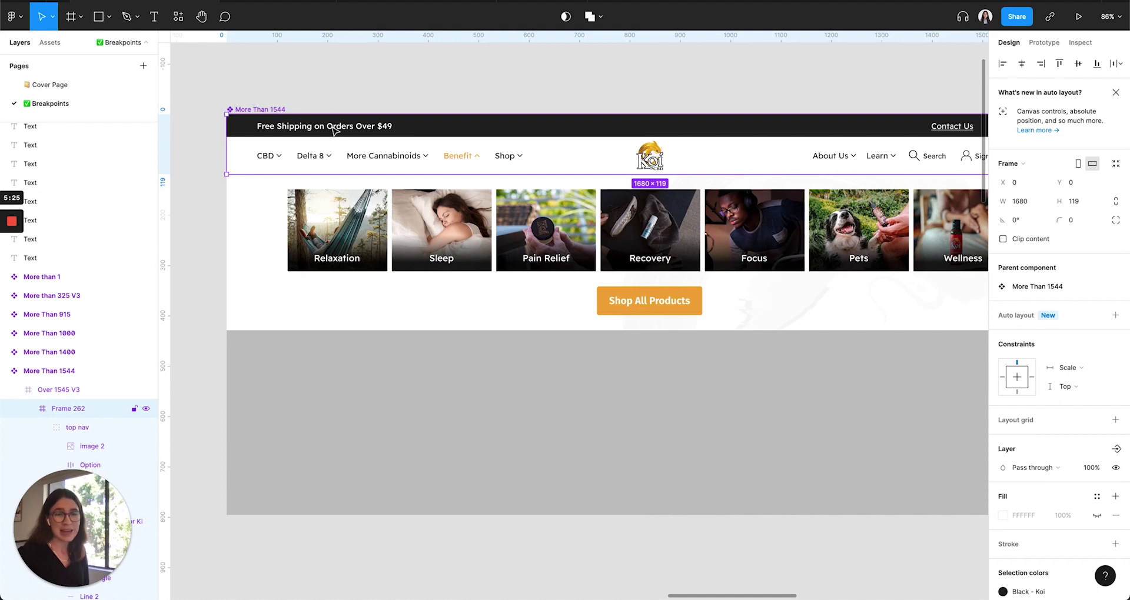
pyautogui.doubleClick(333, 131)
pyautogui.doubleClick(333, 130)
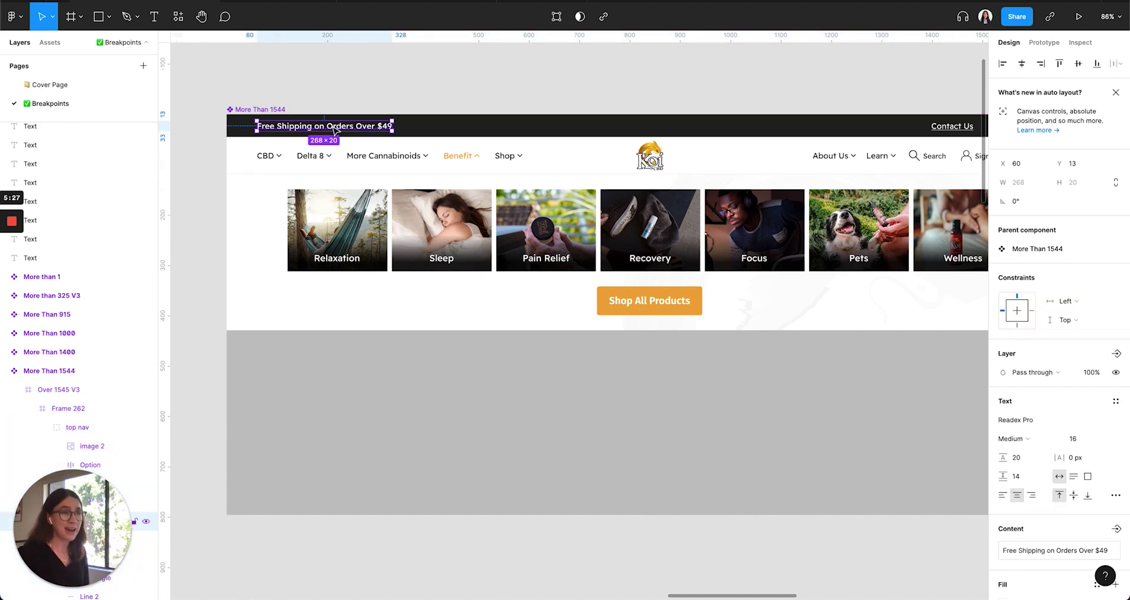
pyautogui.hscroll(2, 333, 130)
pyautogui.scroll(-2, 333, 130)
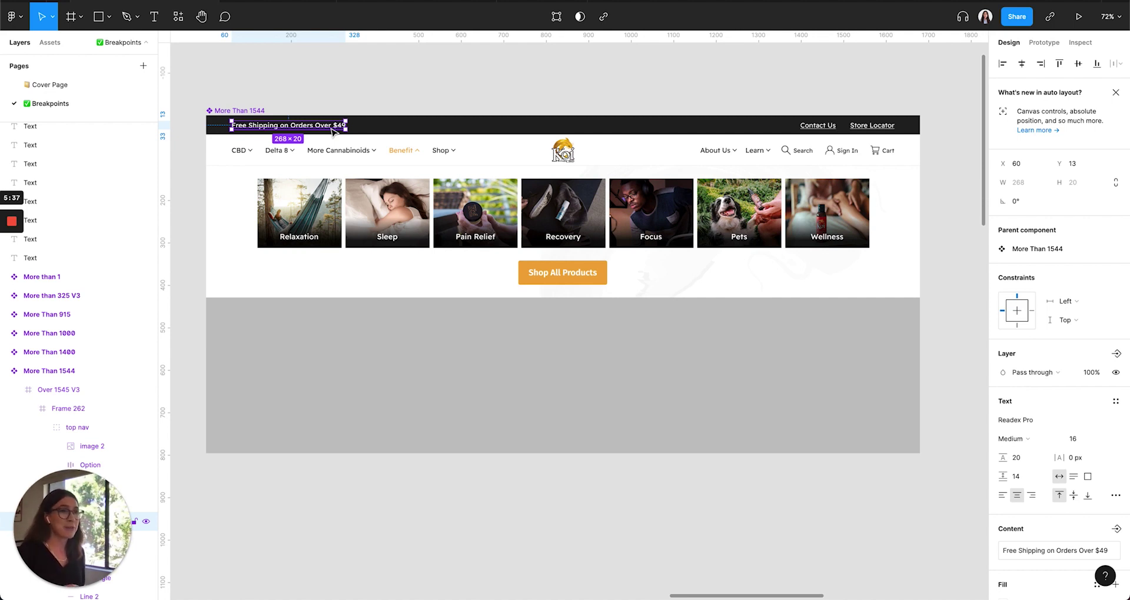
pyautogui.click(831, 126)
pyautogui.click(873, 126)
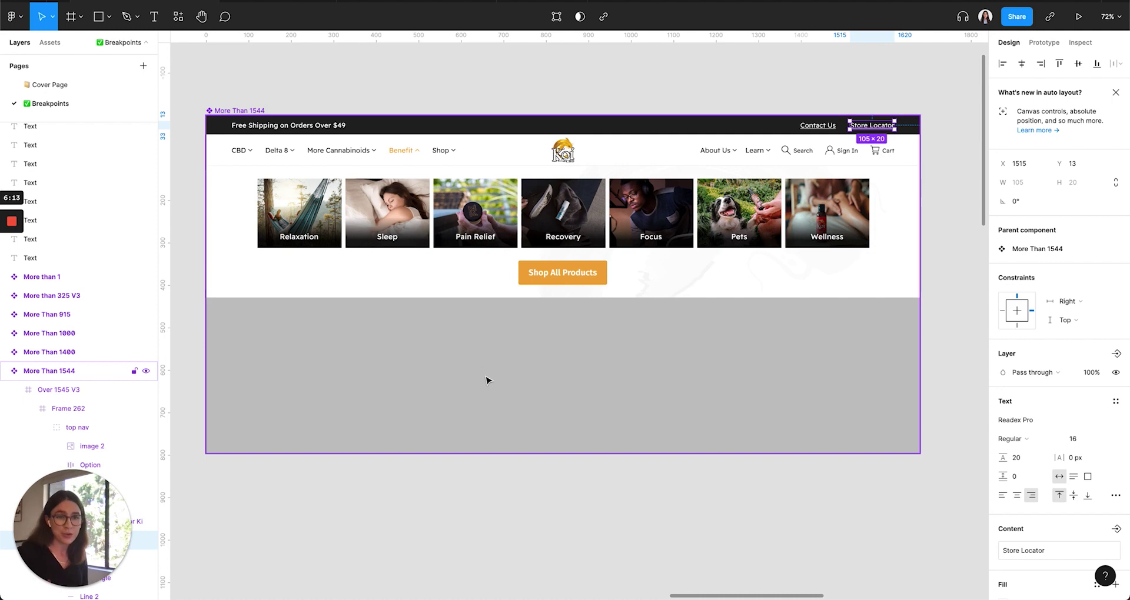
pyautogui.click(481, 472)
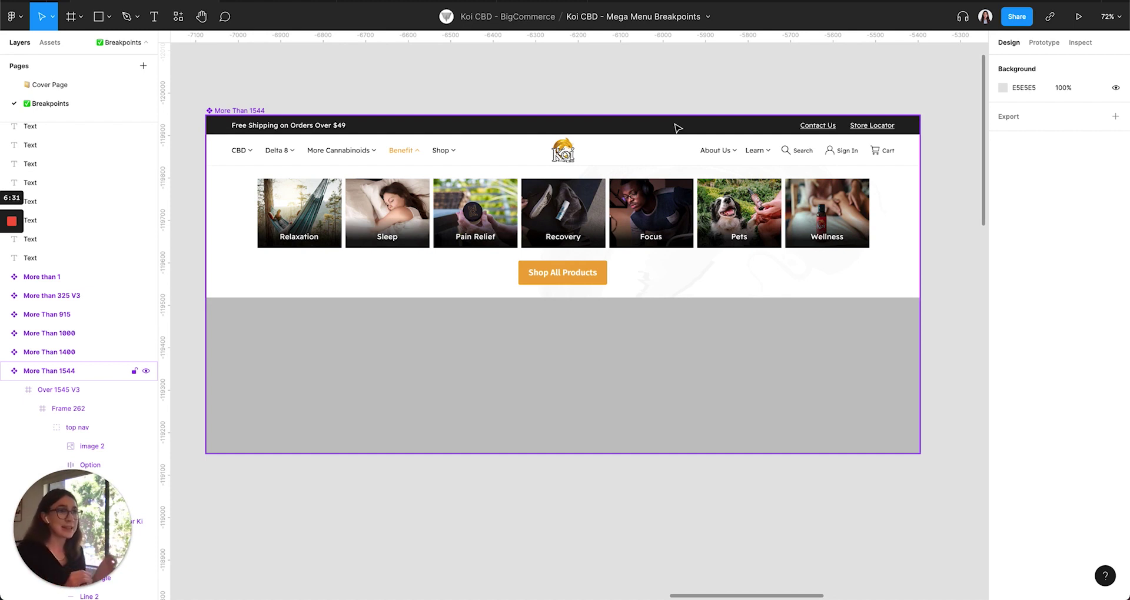
pyautogui.click(395, 127)
pyautogui.click(338, 127)
pyautogui.click(328, 127)
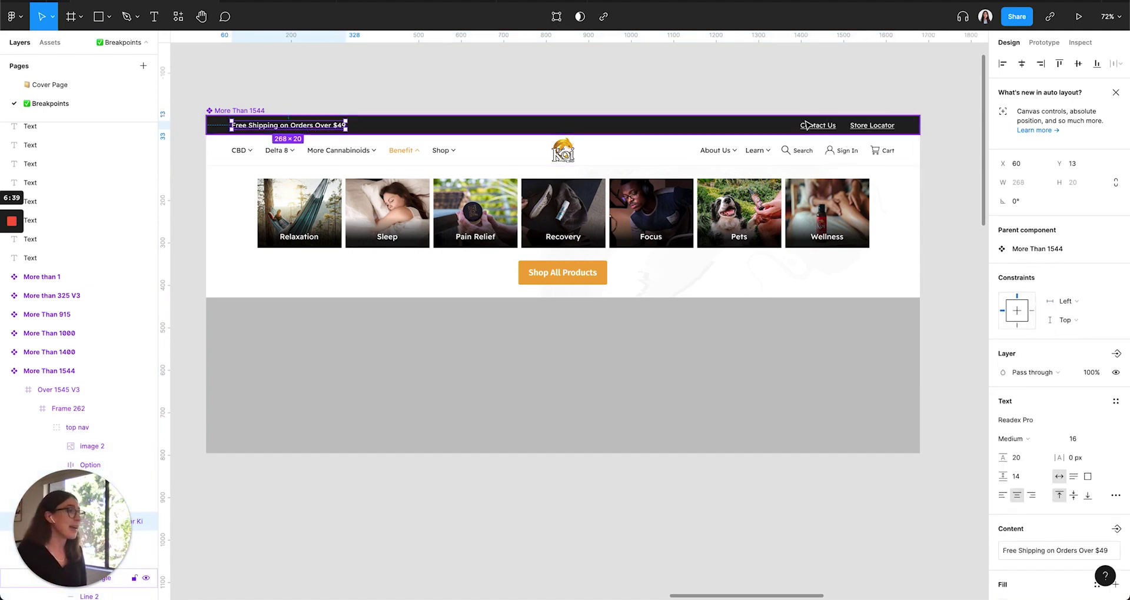
pyautogui.click(871, 126)
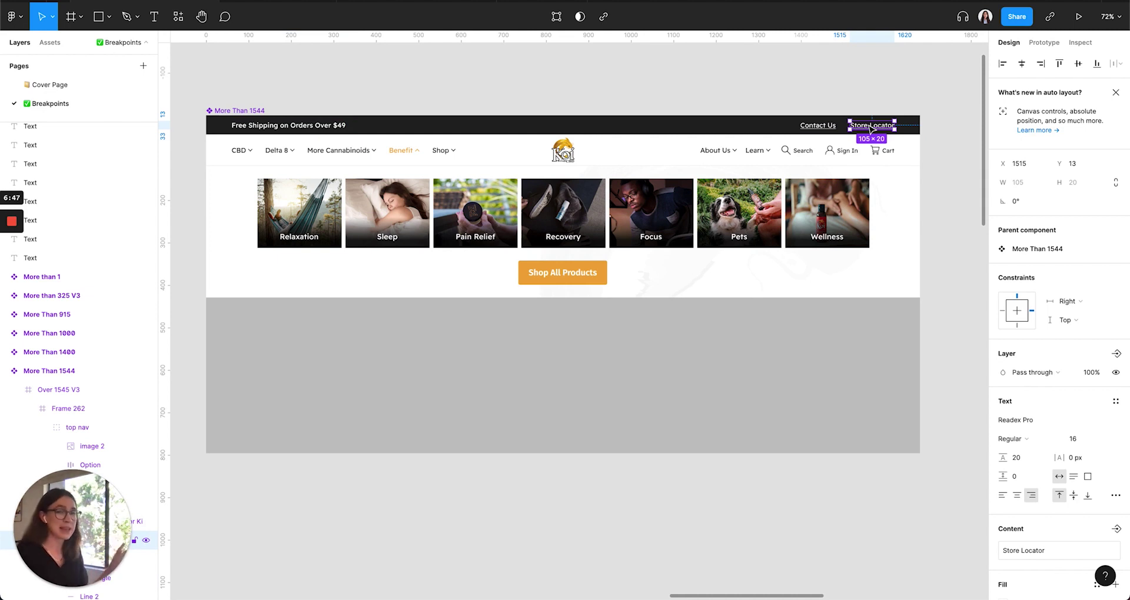
pyautogui.scroll(-5, 872, 129)
# Step: Narrow the Responsive Layout prototype to 1529 px so Wellness wraps, then widen it back to one row
pyautogui.hscroll(5, 830, 139)
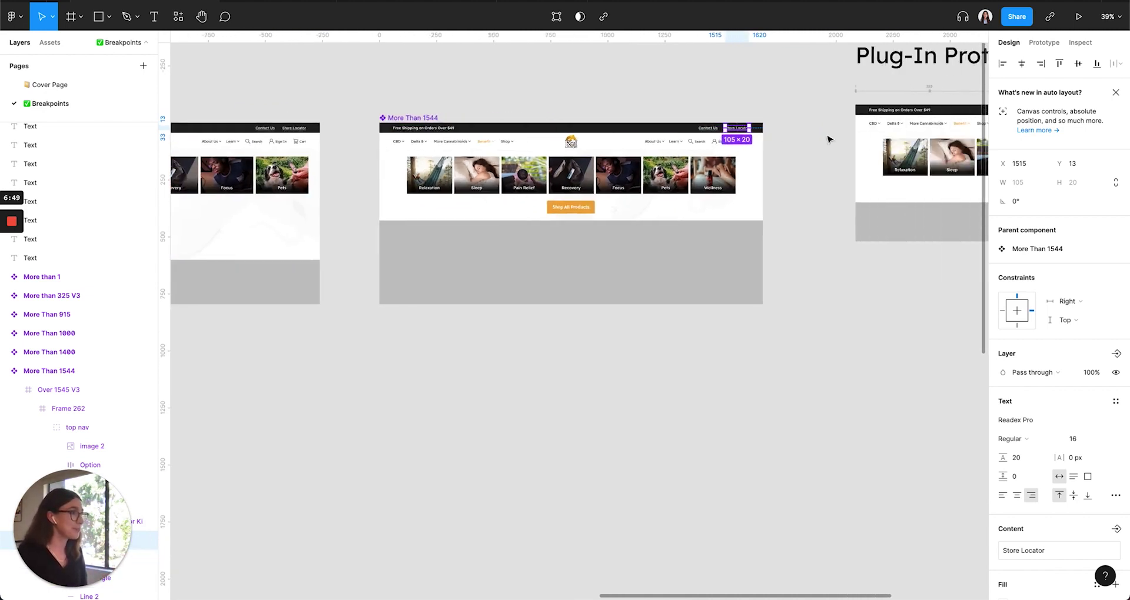
pyautogui.click(809, 273)
pyautogui.click(832, 189)
pyautogui.scroll(5, 829, 177)
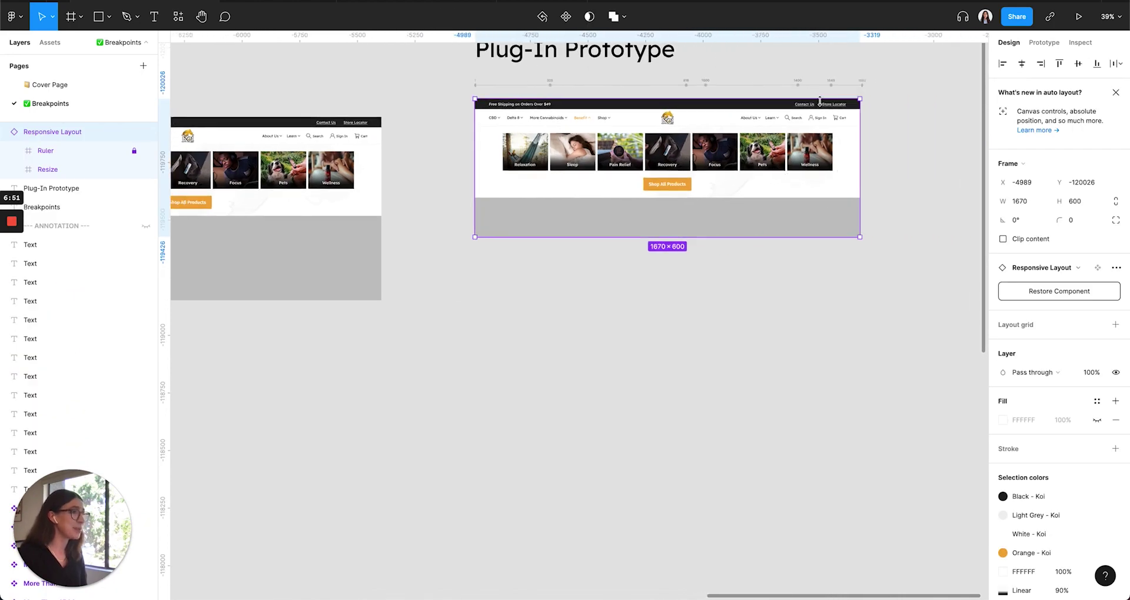
pyautogui.hscroll(-3, 828, 132)
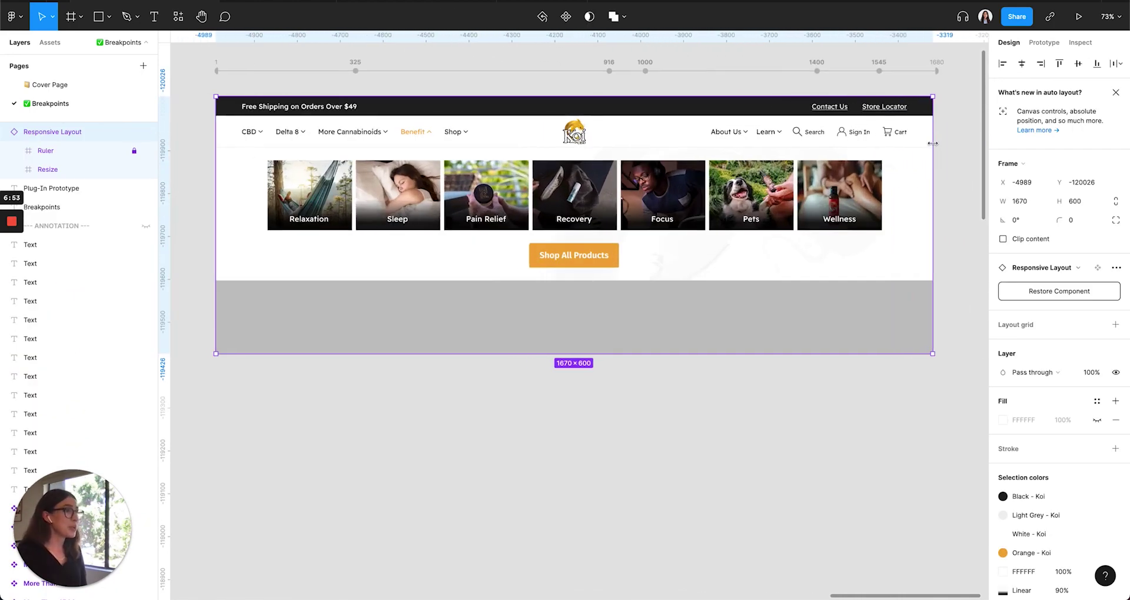
pyautogui.moveTo(932, 145)
pyautogui.mouseDown()
pyautogui.moveTo(842, 149)
pyautogui.moveTo(936, 134)
pyautogui.mouseUp()
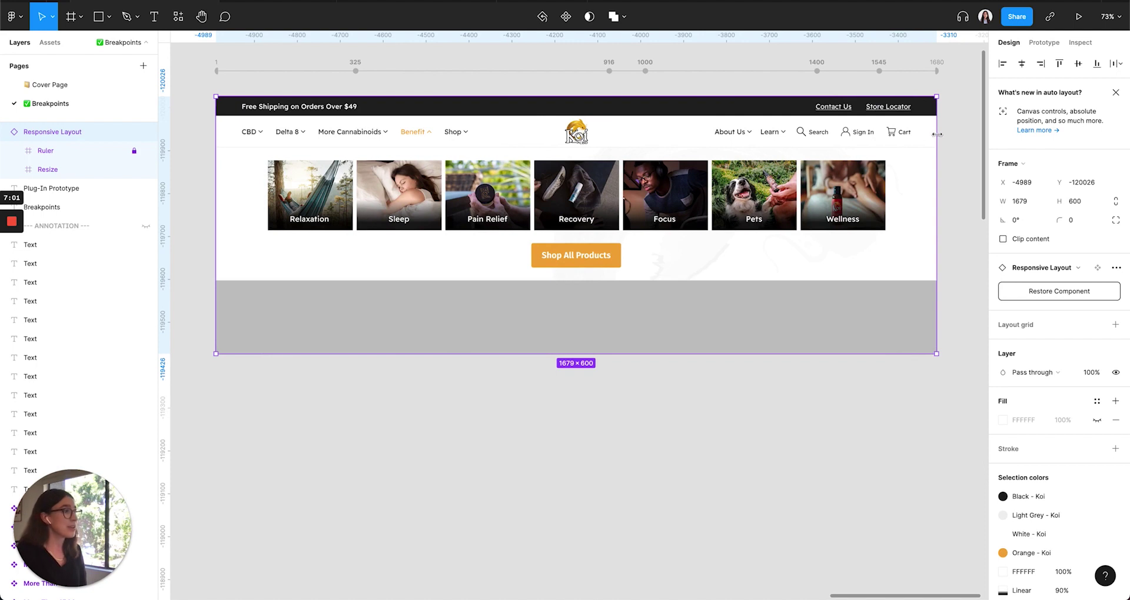
pyautogui.moveTo(936, 134); pyautogui.dragTo(921, 137)
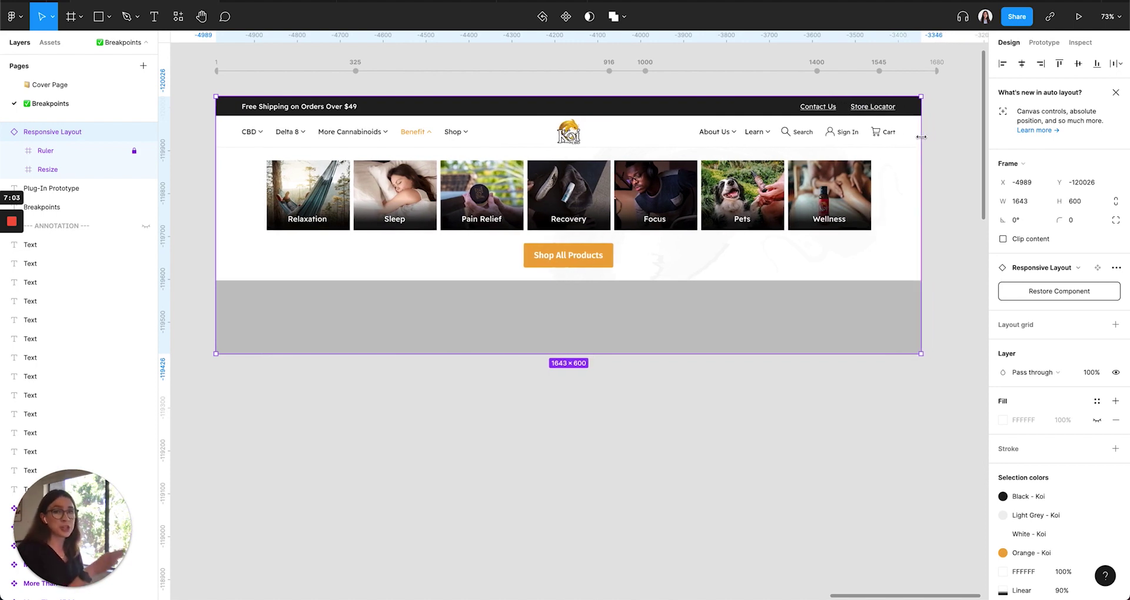
pyautogui.moveTo(918, 138); pyautogui.dragTo(872, 142)
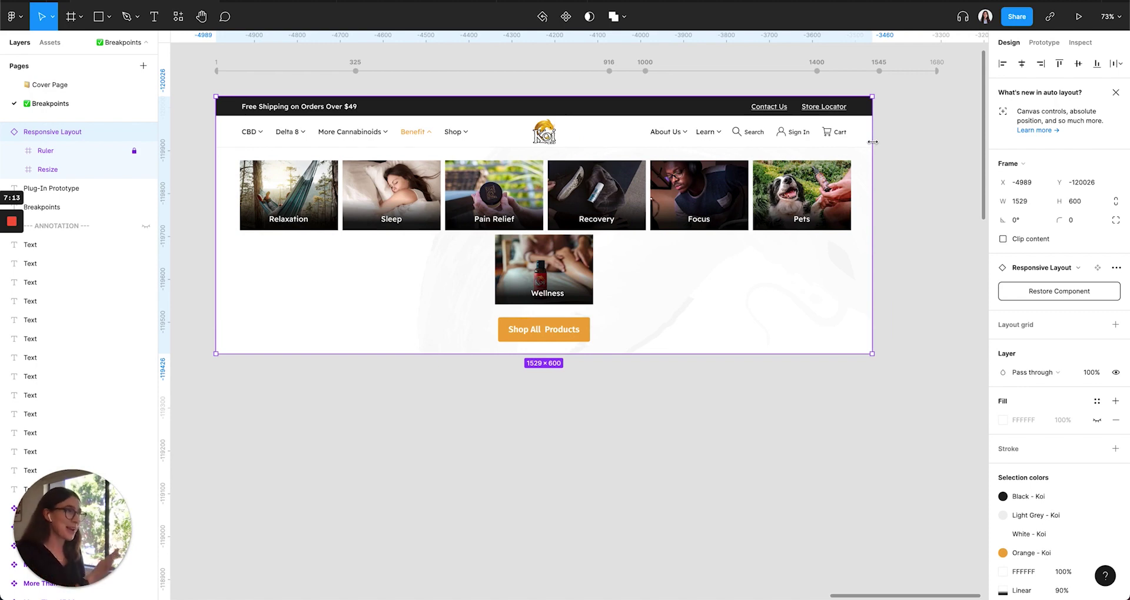
pyautogui.moveTo(871, 141); pyautogui.dragTo(942, 142)
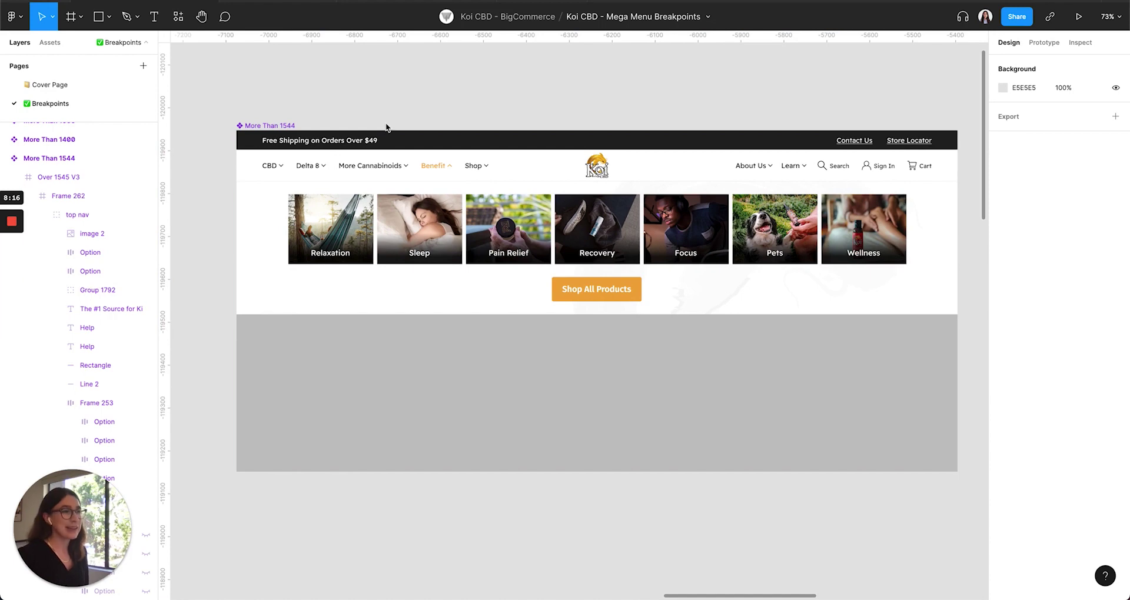
pyautogui.click(378, 170)
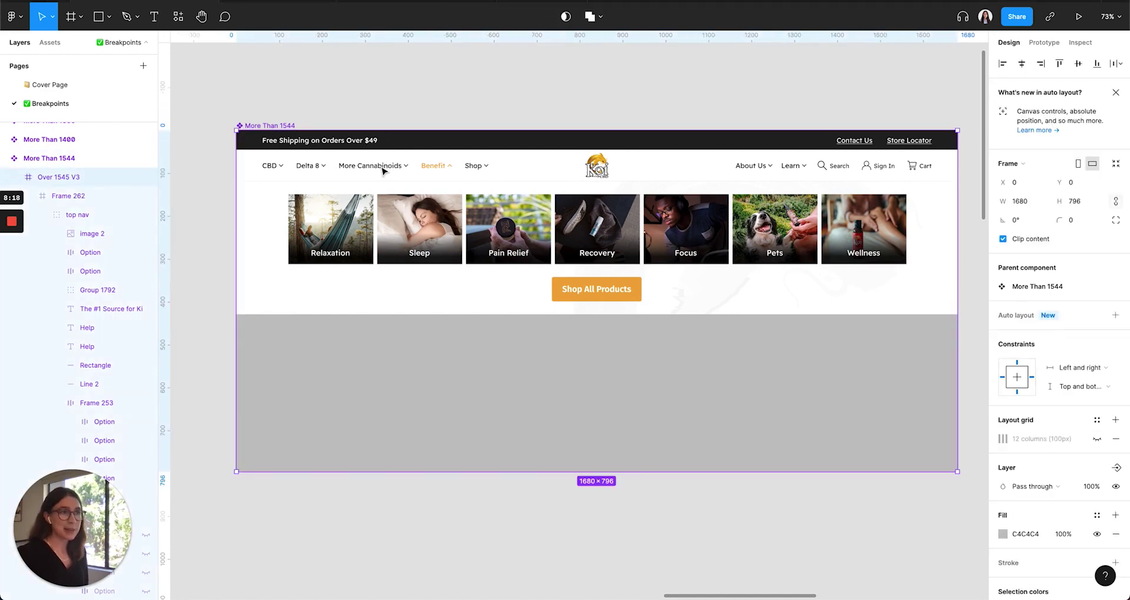
pyautogui.doubleClick(379, 170)
pyautogui.doubleClick(375, 169)
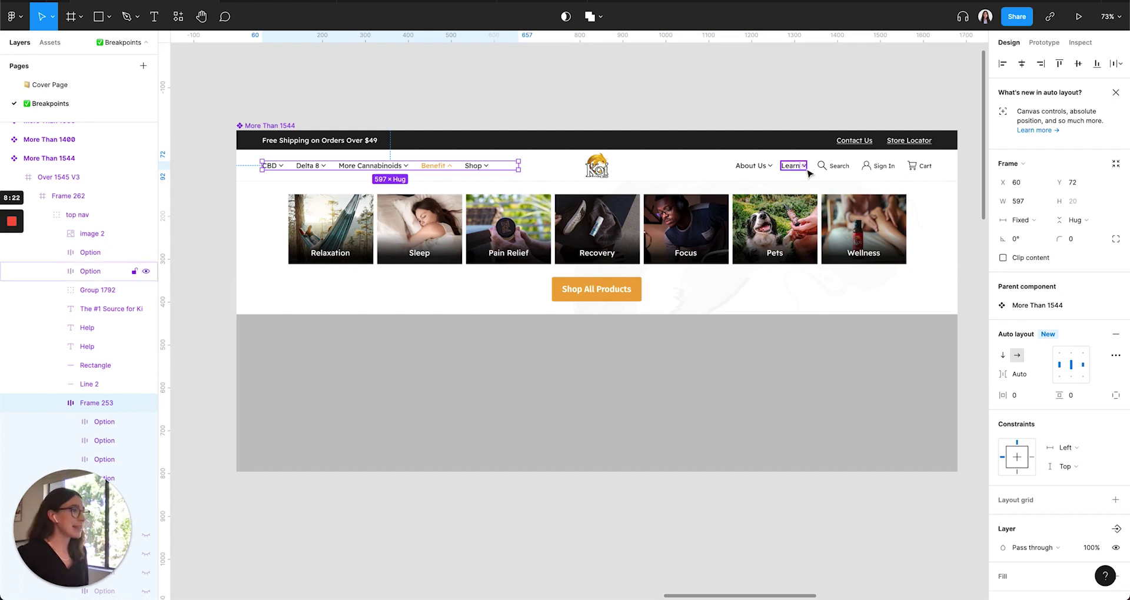
pyautogui.click(916, 170)
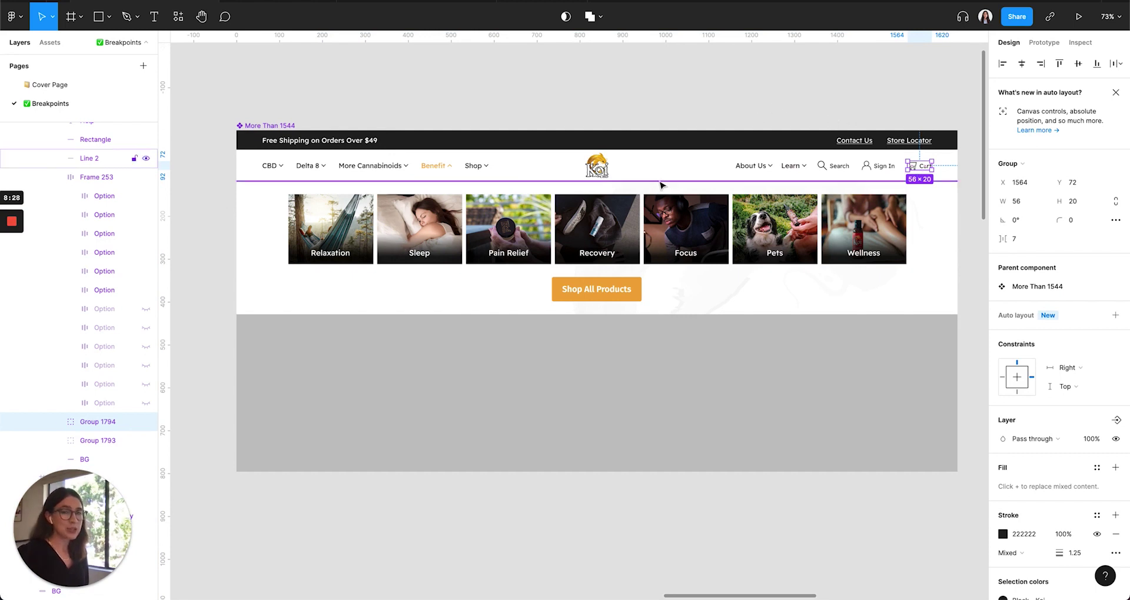
pyautogui.click(595, 169)
pyautogui.doubleClick(595, 169)
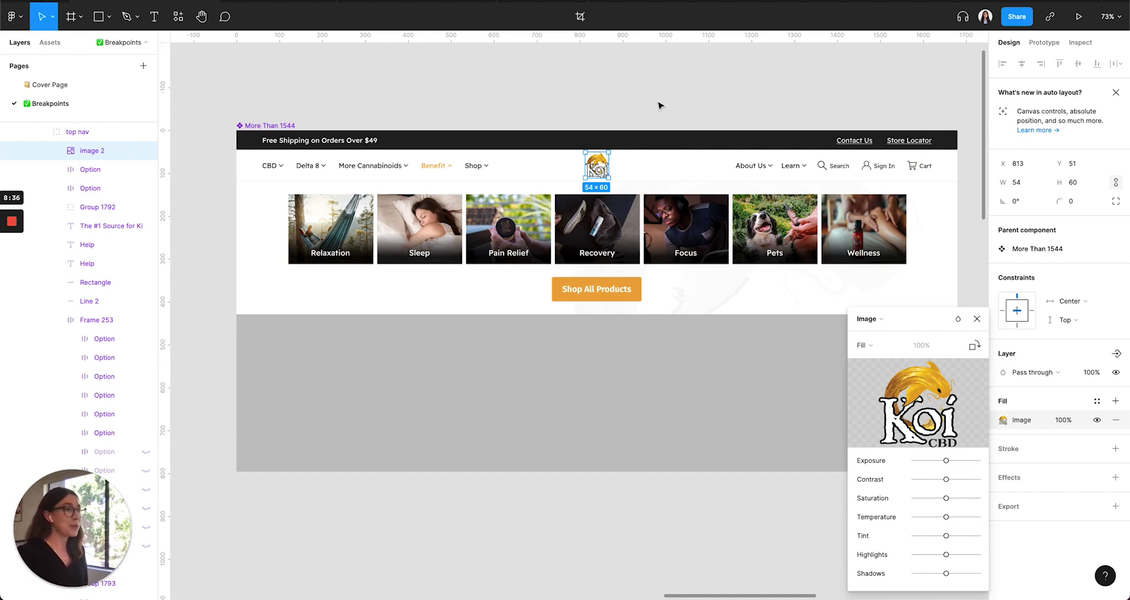
pyautogui.press('Escape')
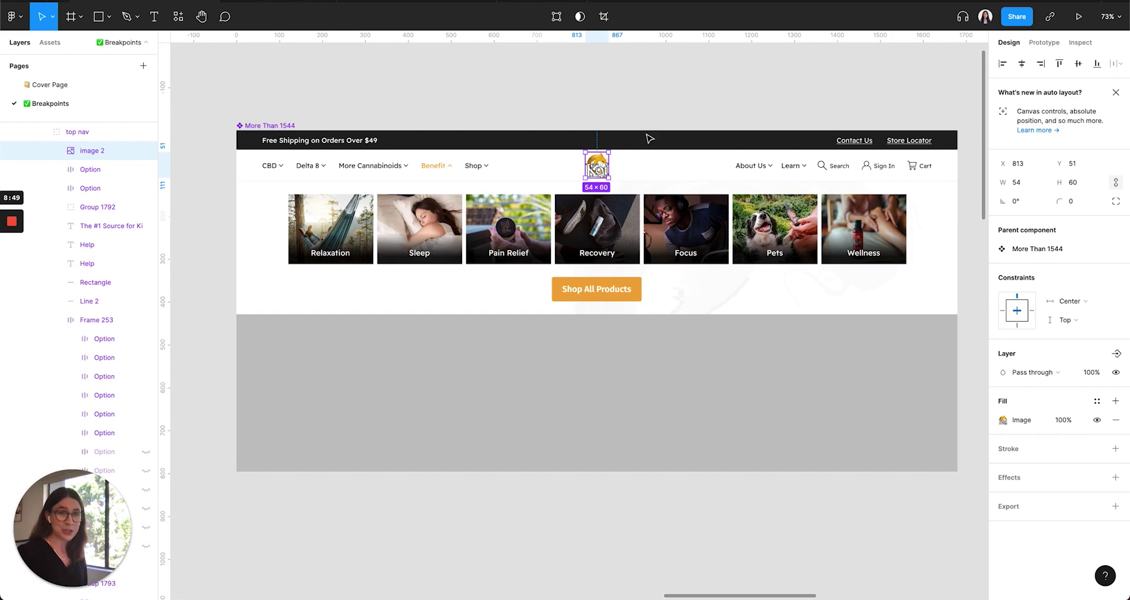
pyautogui.click(662, 240)
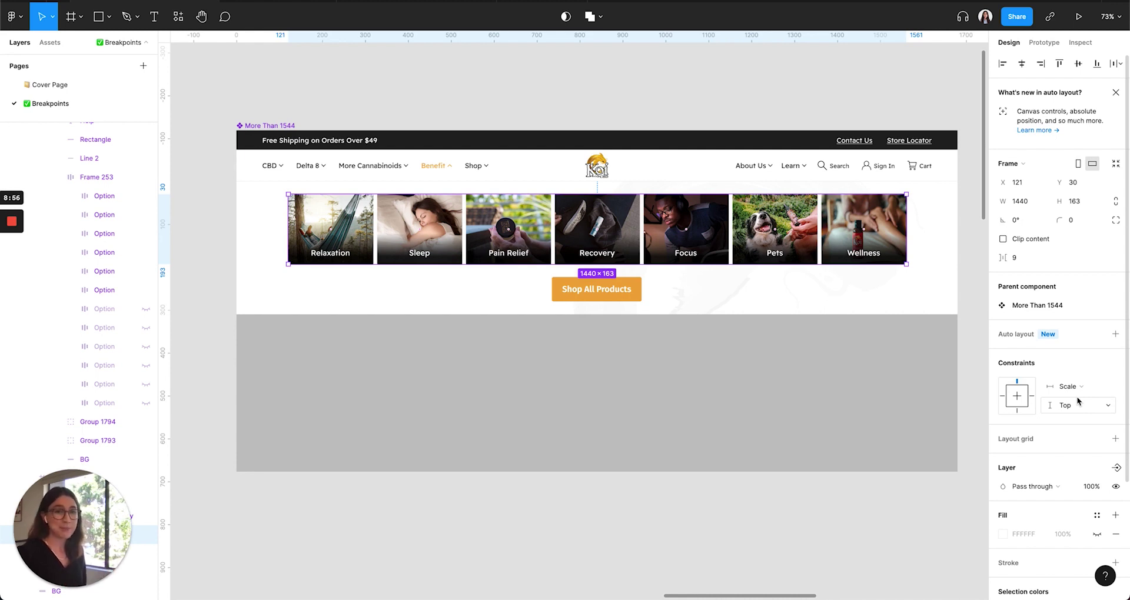
pyautogui.click(600, 297)
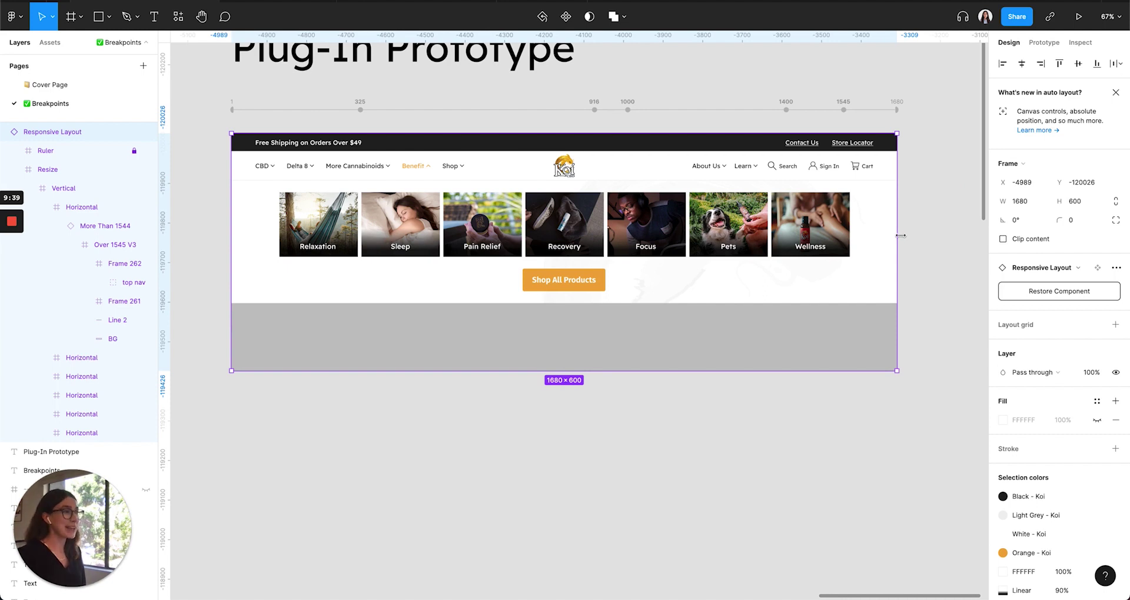
# Step: Narrow the Responsive Layout prototype to about 1552 px, widen it back to 1676, and zoom out
pyautogui.moveTo(899, 238); pyautogui.dragTo(846, 241)
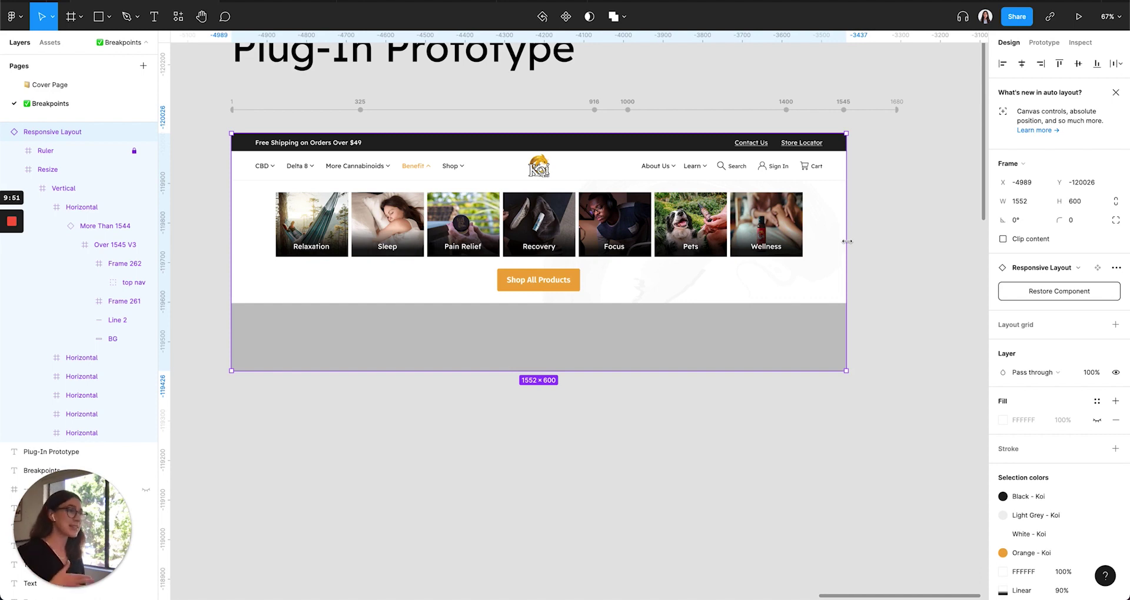
pyautogui.moveTo(847, 242); pyautogui.dragTo(894, 234)
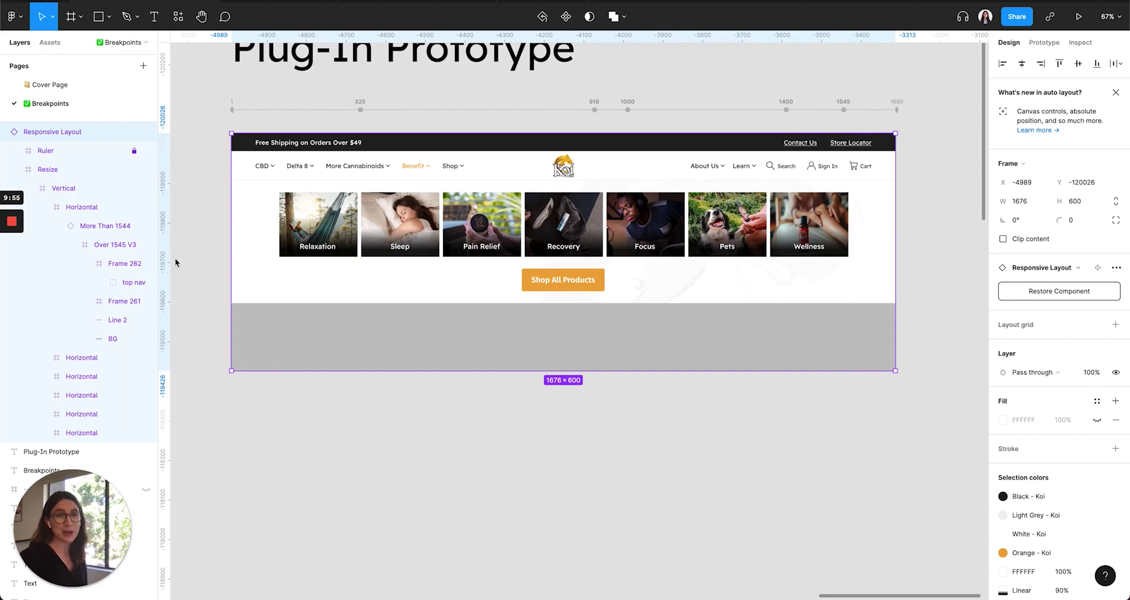
pyautogui.scroll(-3, 478, 295)
pyautogui.hscroll(-2, 479, 294)
pyautogui.scroll(-5, 516, 307)
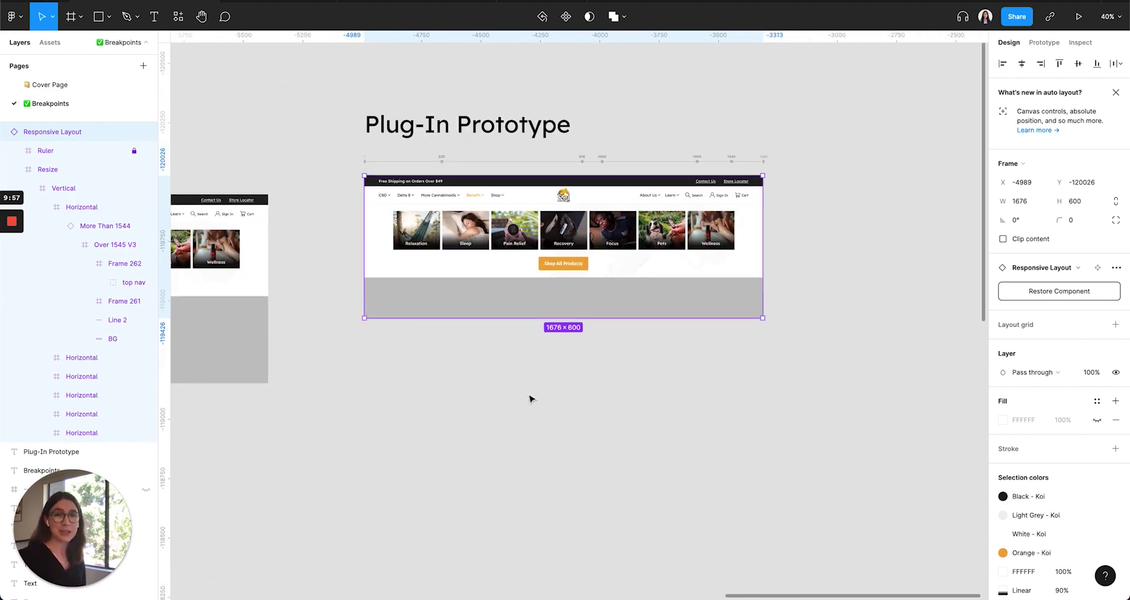
pyautogui.click(529, 396)
pyautogui.scroll(-3, 533, 396)
pyautogui.hscroll(-3, 533, 396)
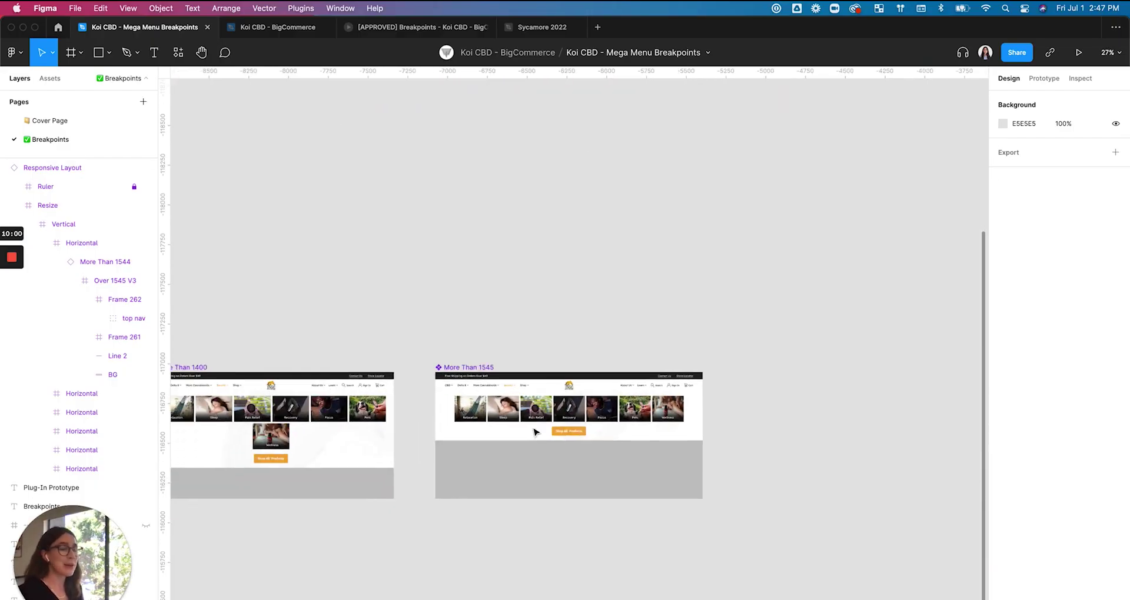
# Step: Launch the Breakpoints plugin and move its panel aside
pyautogui.scroll(-3, 534, 432)
pyautogui.keyDown('ctrl'); pyautogui.scroll(-5, 567, 398); pyautogui.keyUp('ctrl')
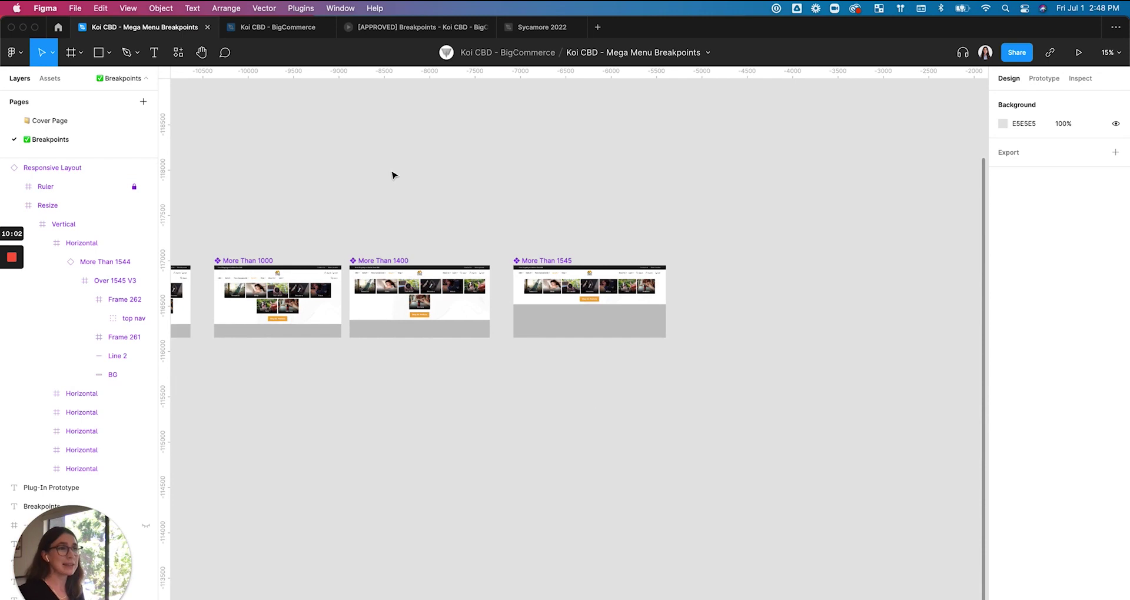
pyautogui.click(301, 9)
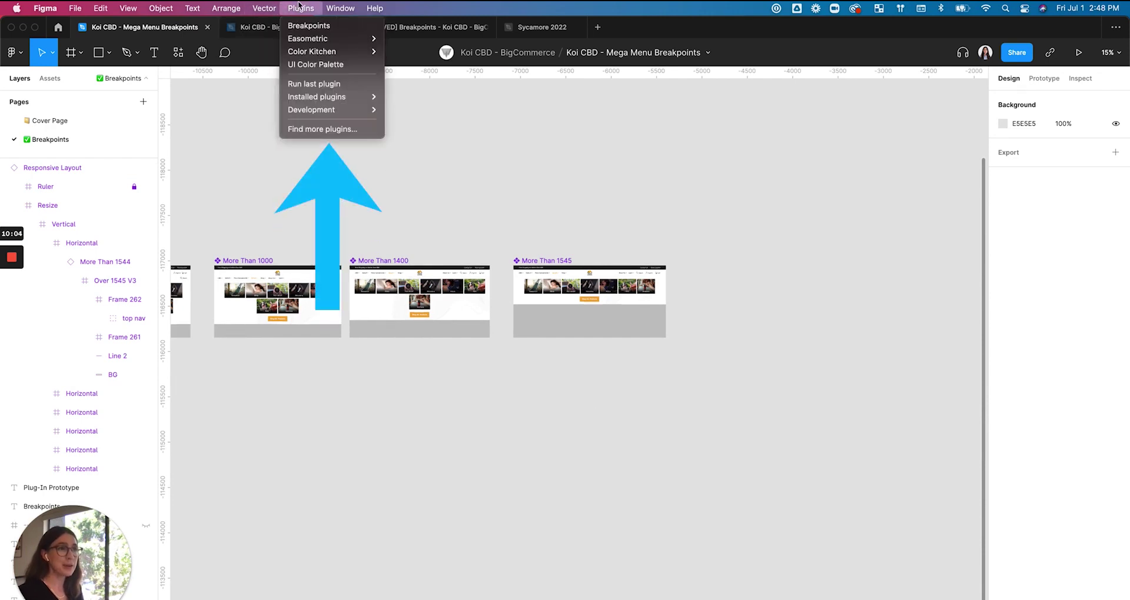
pyautogui.click(327, 30)
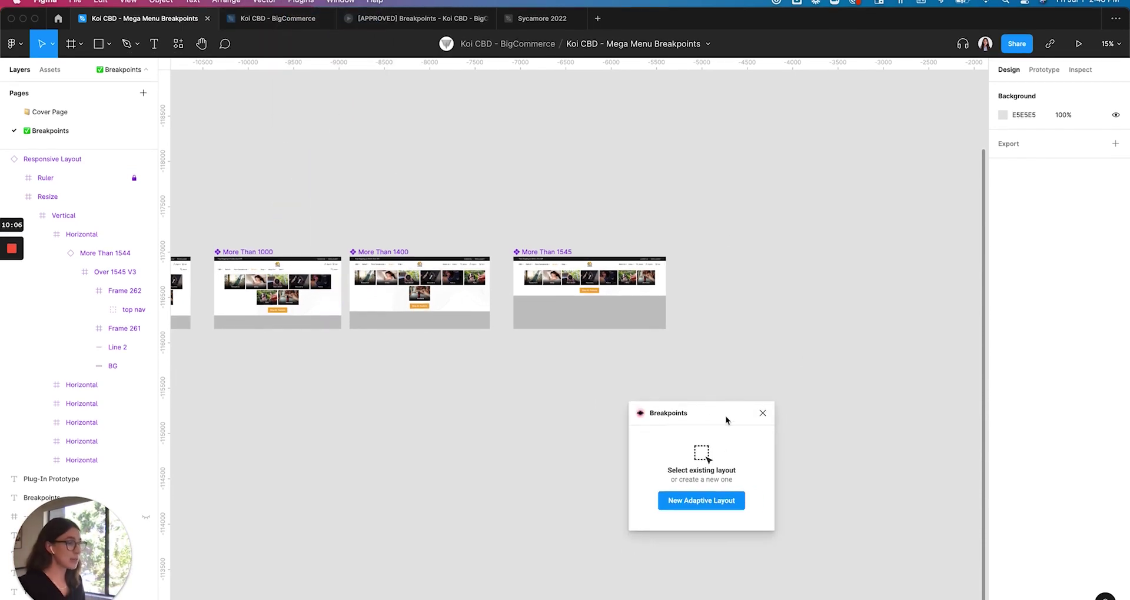
pyautogui.moveTo(726, 415); pyautogui.dragTo(834, 291)
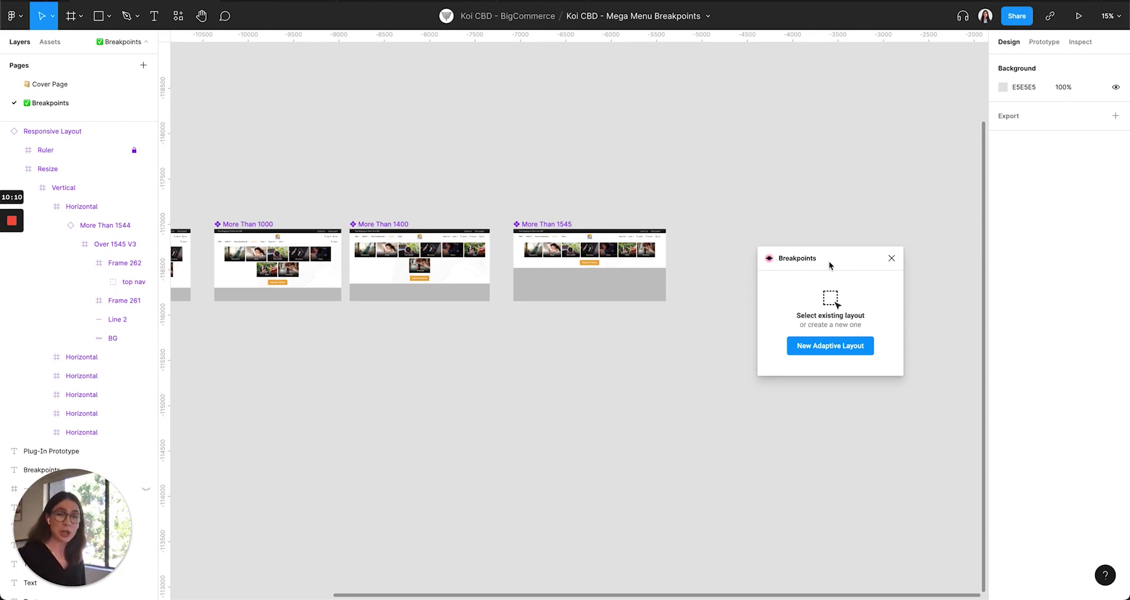
# Step: Create the 960 × 600 Responsive Layout frame and line it up beside More Than 1545
pyautogui.click(848, 347)
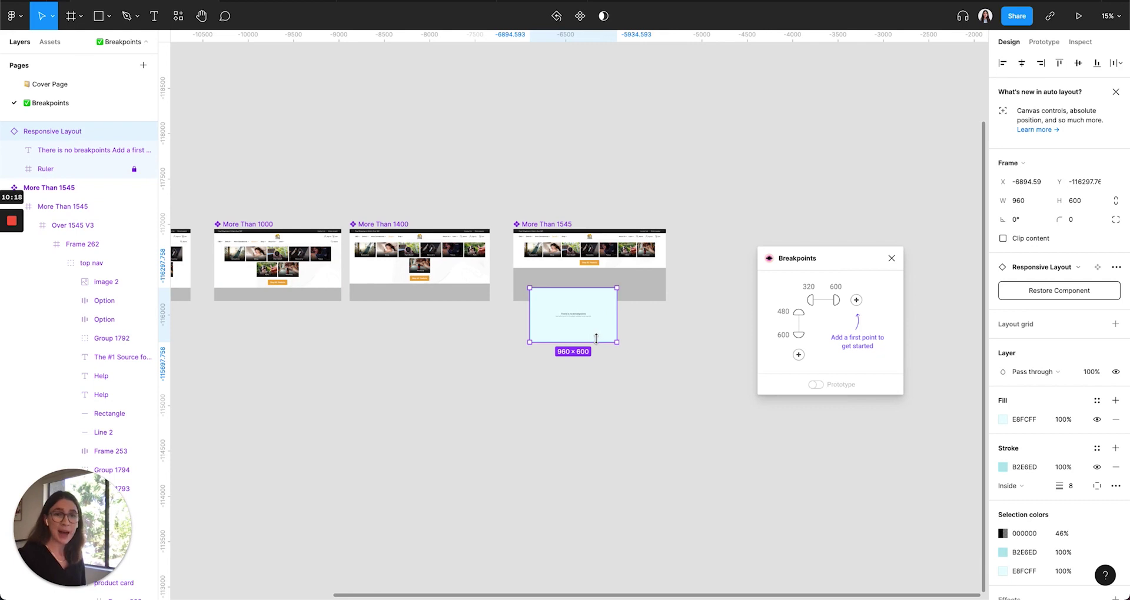
pyautogui.moveTo(595, 324); pyautogui.dragTo(751, 265)
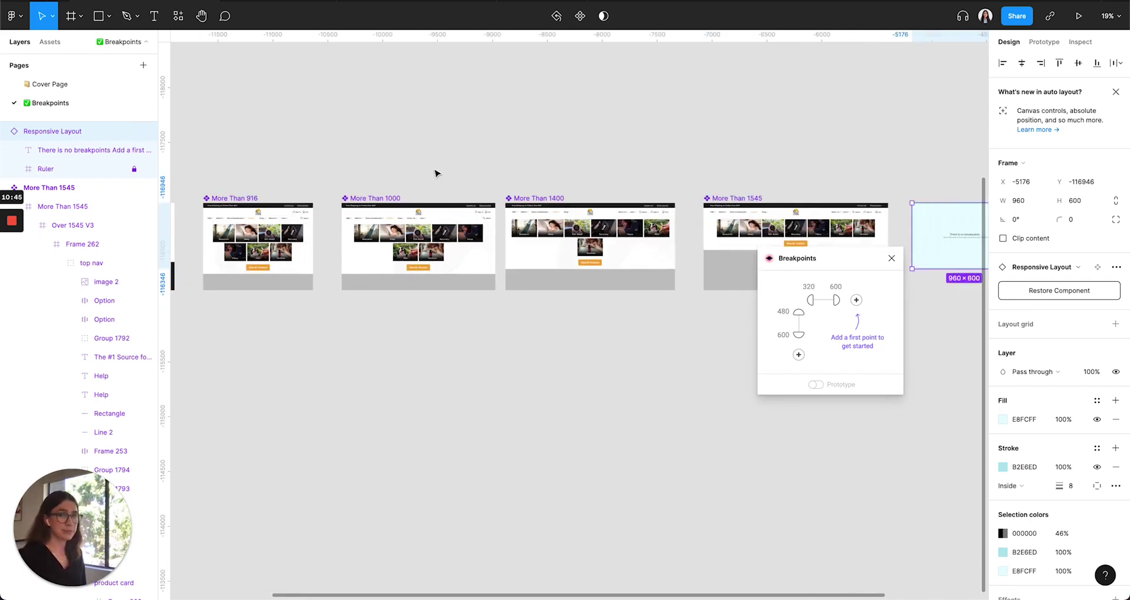
pyautogui.scroll(2, 434, 172)
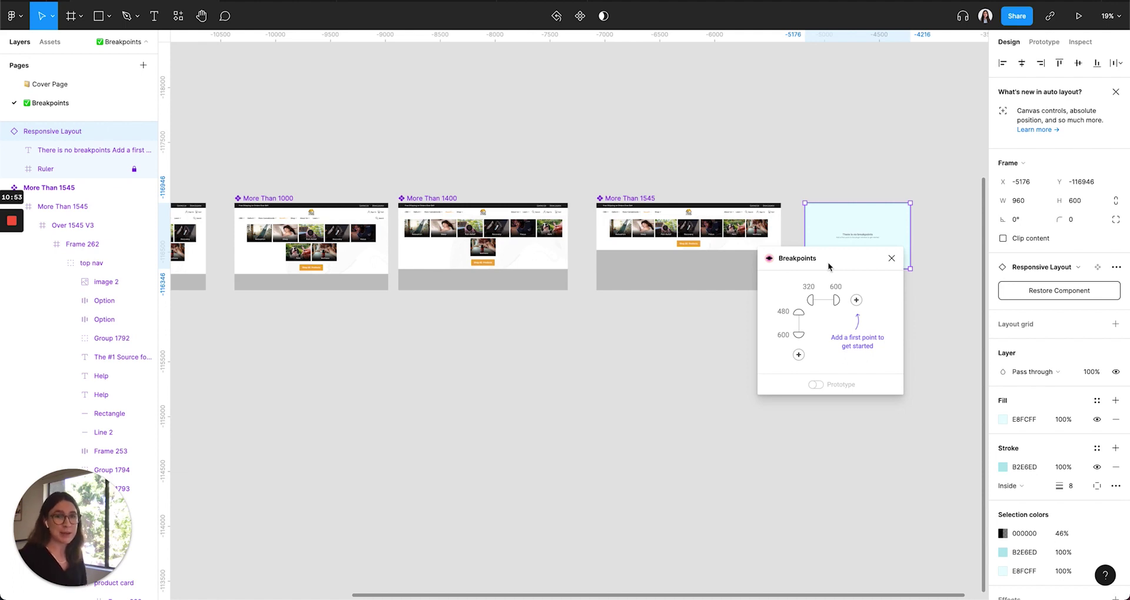
pyautogui.hscroll(-10, 580, 177)
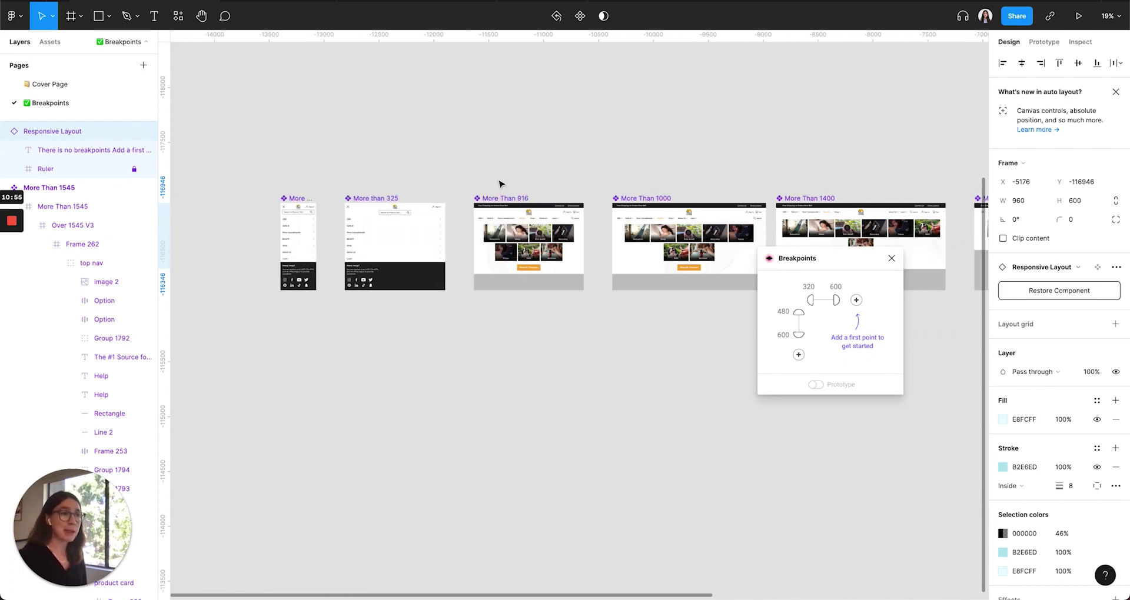
pyautogui.scroll(5, 364, 198)
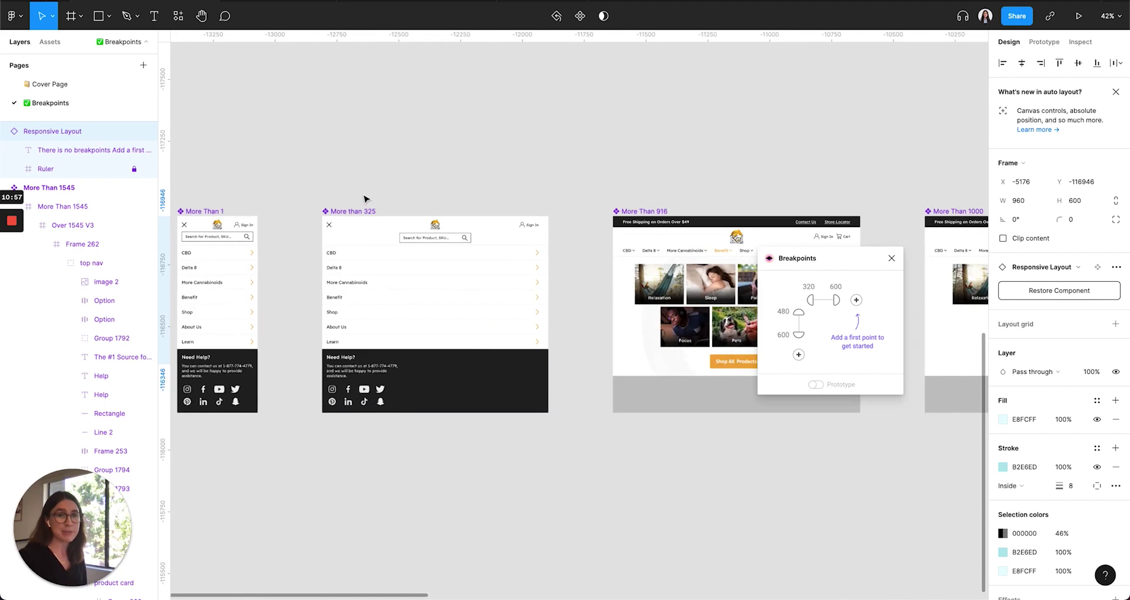
pyautogui.hscroll(-1, 368, 196)
pyautogui.hscroll(3, 378, 216)
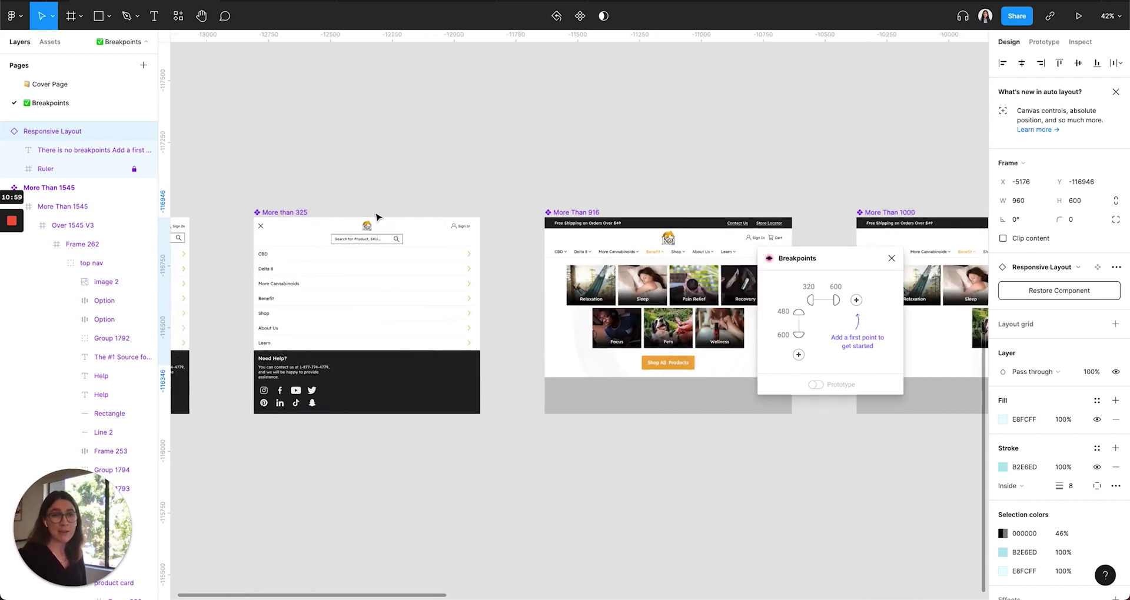
pyautogui.hscroll(6, 376, 217)
pyautogui.hscroll(2, 314, 219)
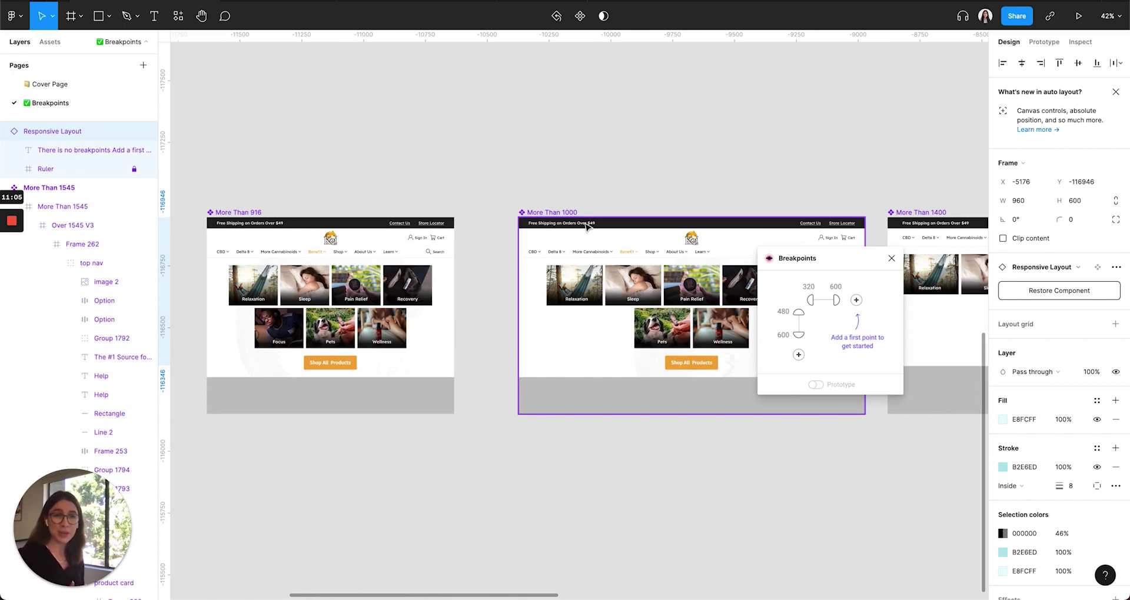
pyautogui.scroll(-5, 547, 217)
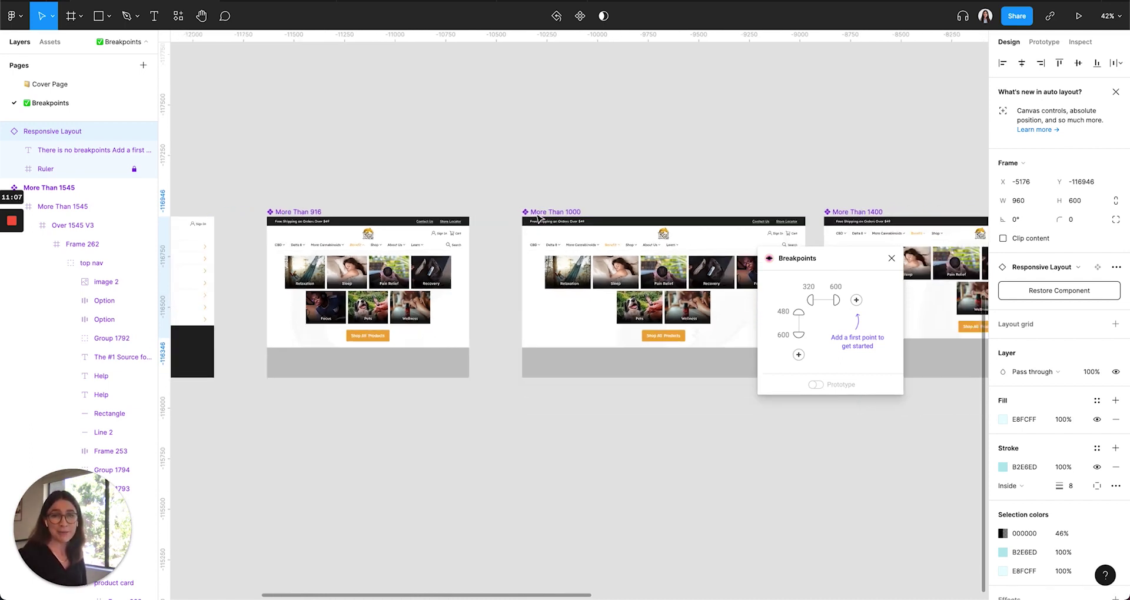
pyautogui.scroll(-5, 547, 217)
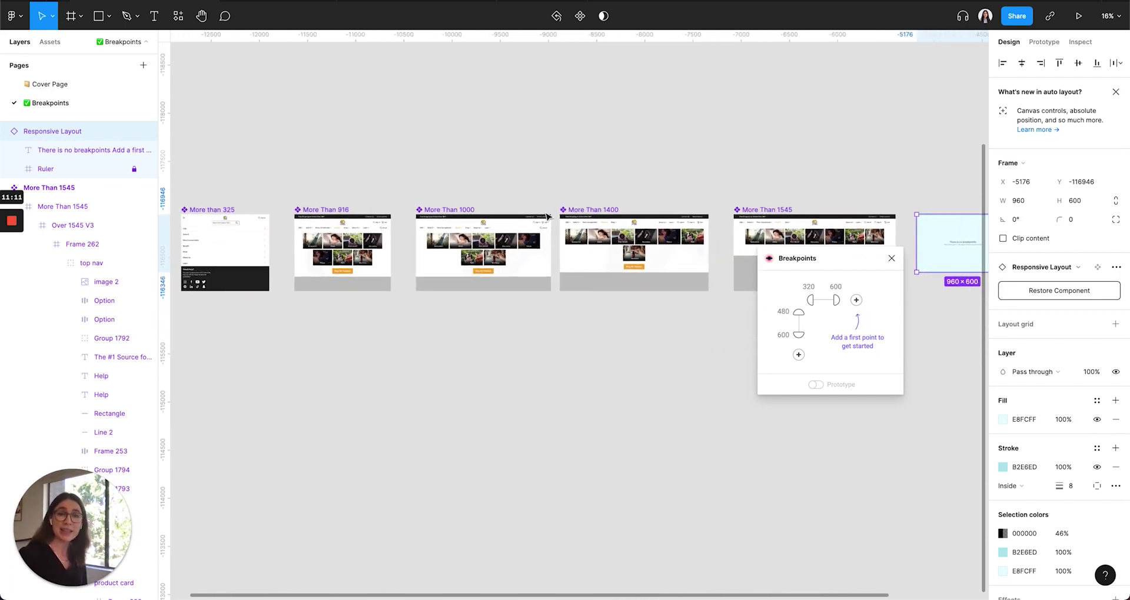
pyautogui.scroll(-3, 547, 217)
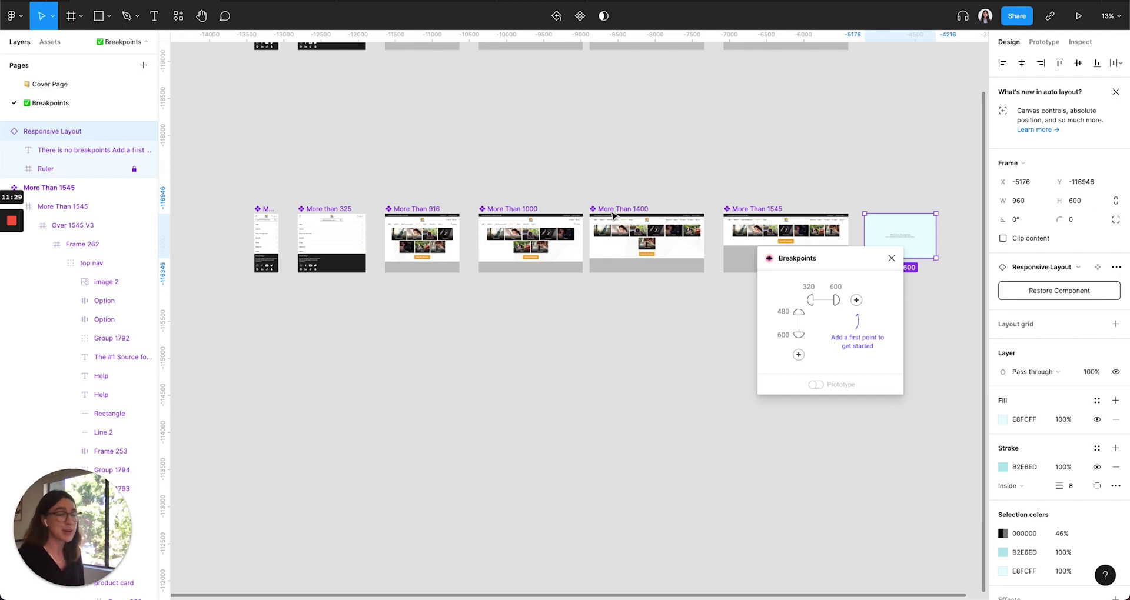
# Step: Set the minimum height and minimum width breakpoint values to 1
pyautogui.click(781, 311)
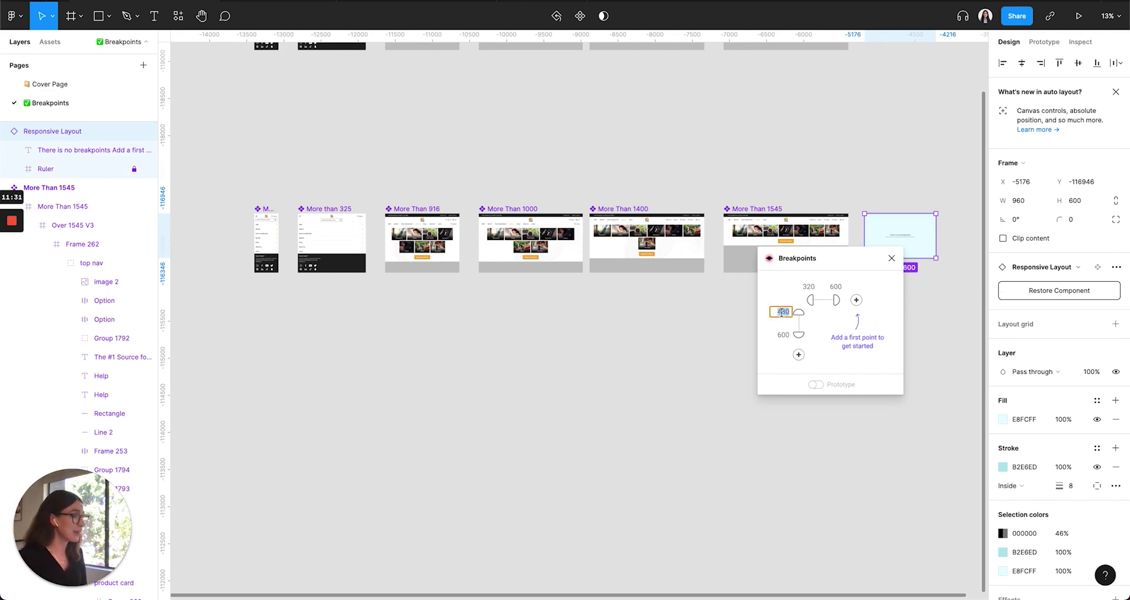
pyautogui.write('1')
pyautogui.click(806, 289)
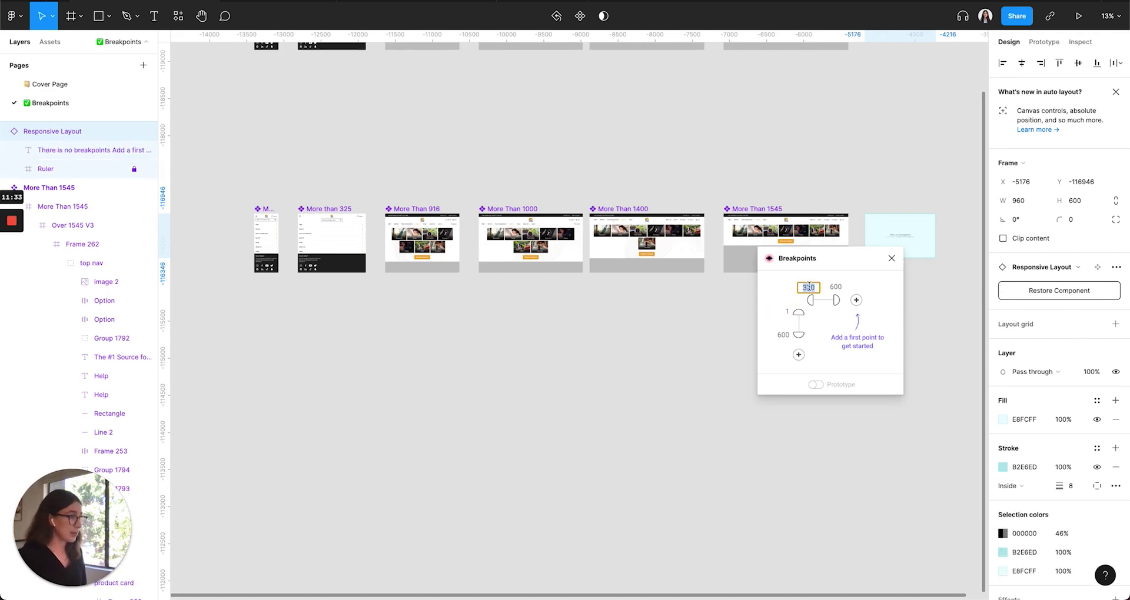
pyautogui.write('1')
pyautogui.press('Return')
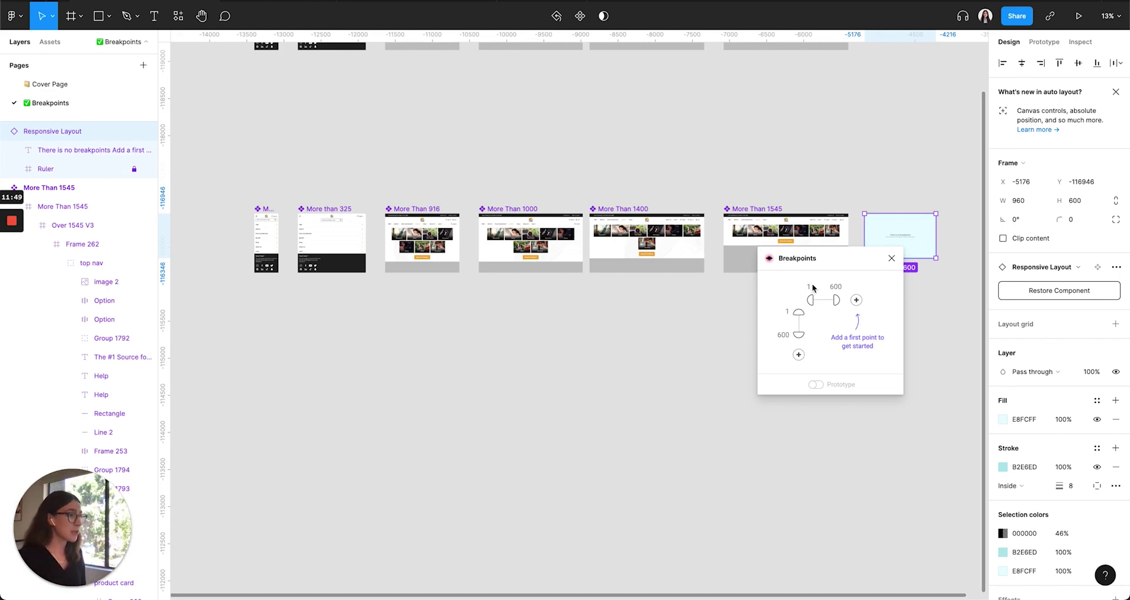
# Step: Change the maximum height breakpoint from 600 to 796
pyautogui.click(786, 336)
pyautogui.write('796')
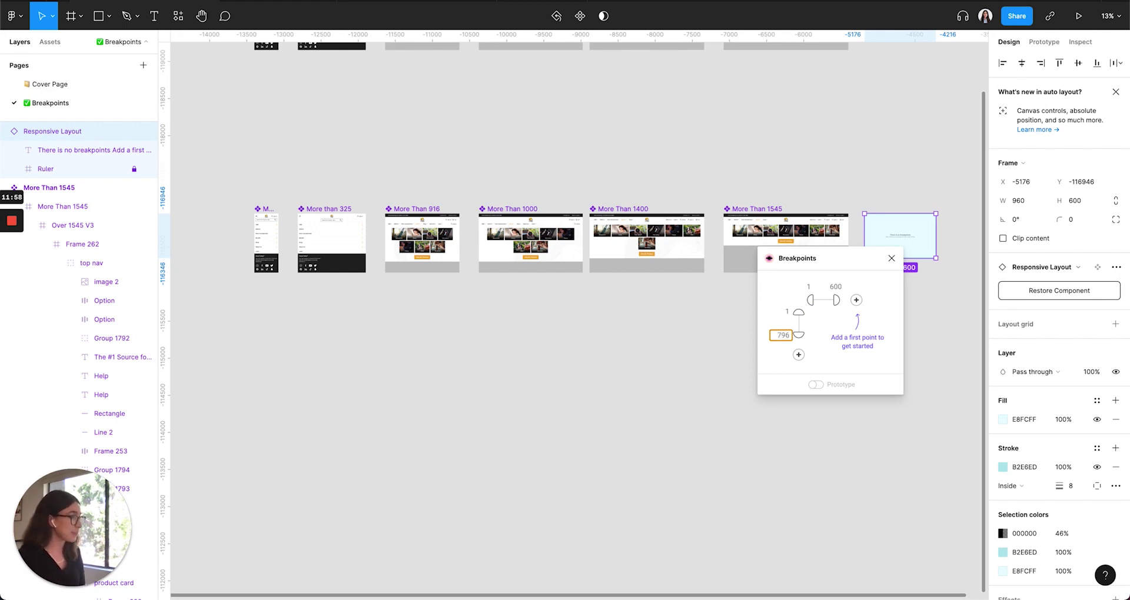
pyautogui.press('Return')
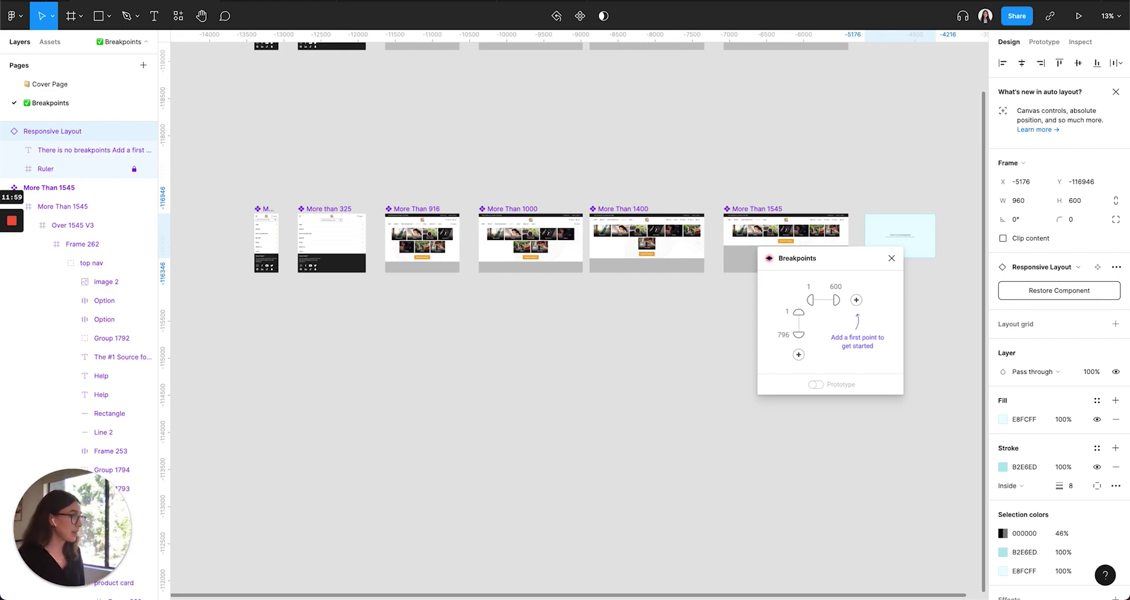
pyautogui.hscroll(5, 740, 178)
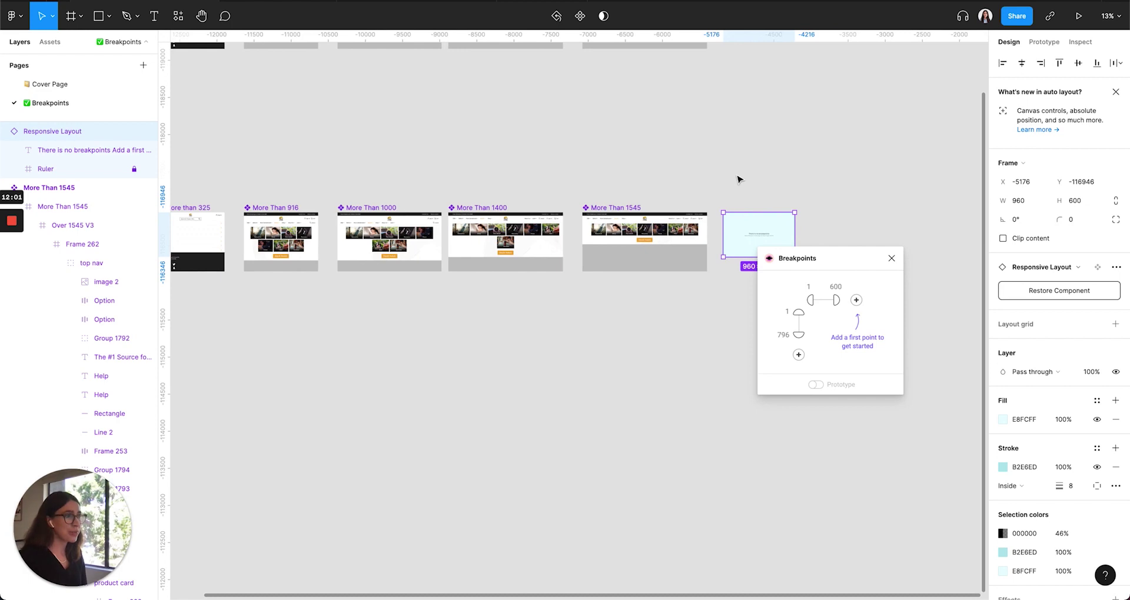
# Step: Enter 796 in the Responsive Layout frame's H field so it measures 960 × 796
pyautogui.hscroll(2, 740, 178)
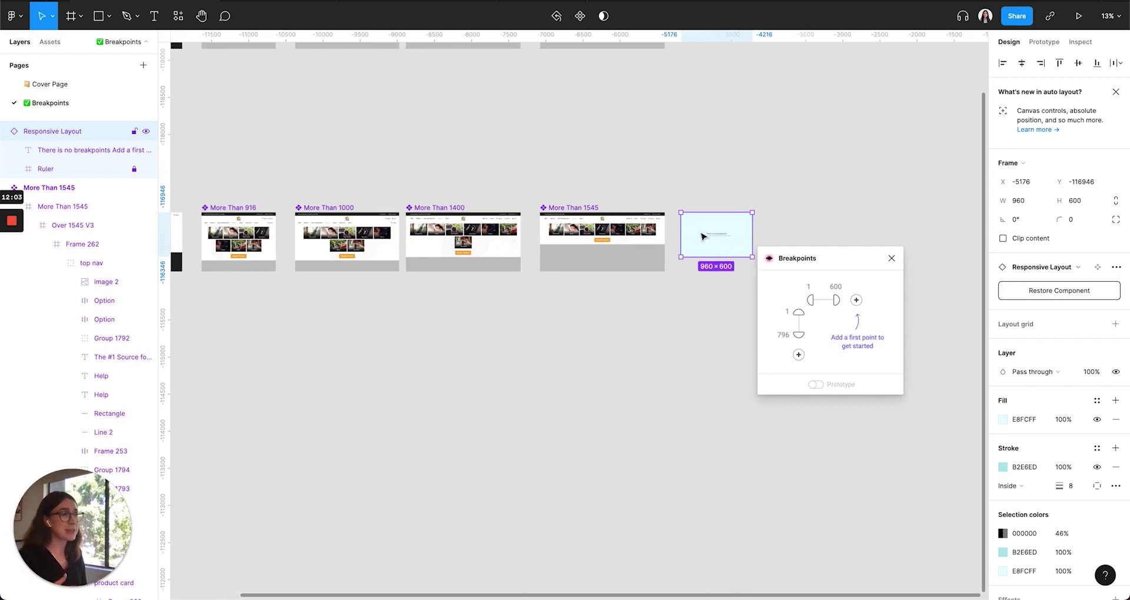
pyautogui.scroll(2, 700, 236)
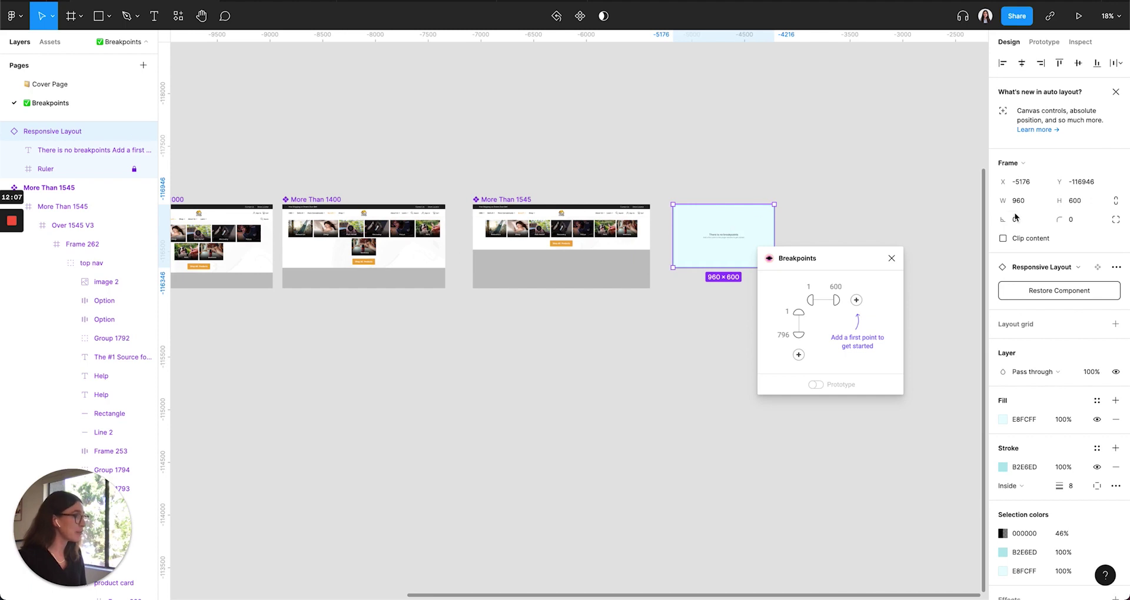
pyautogui.click(1073, 206)
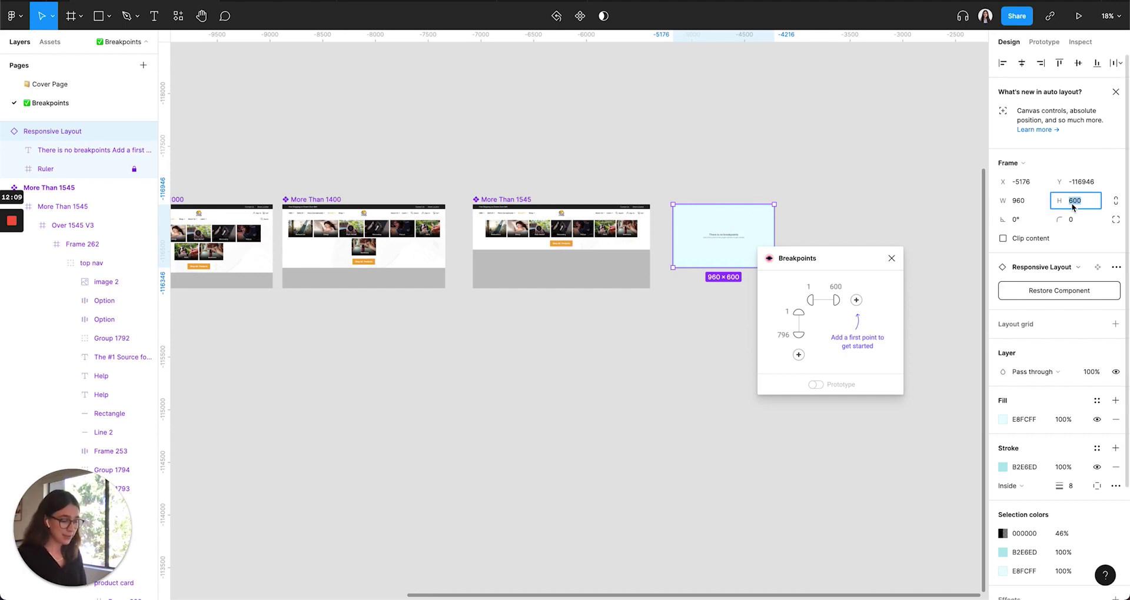
pyautogui.write('796')
pyautogui.press('Return')
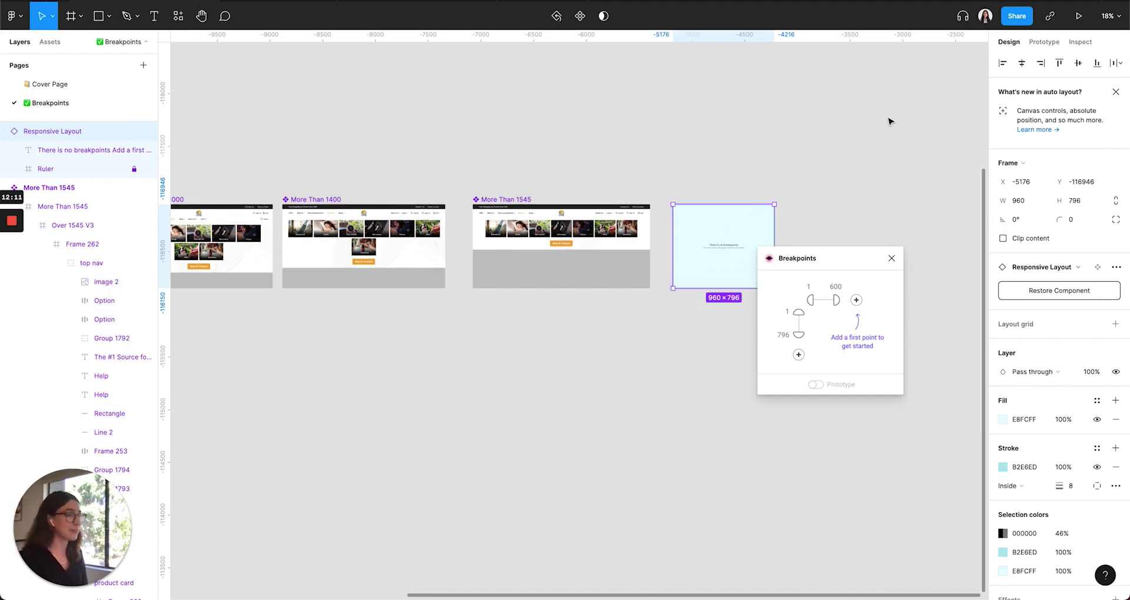
pyautogui.hscroll(1, 889, 121)
pyautogui.scroll(-1, 573, 143)
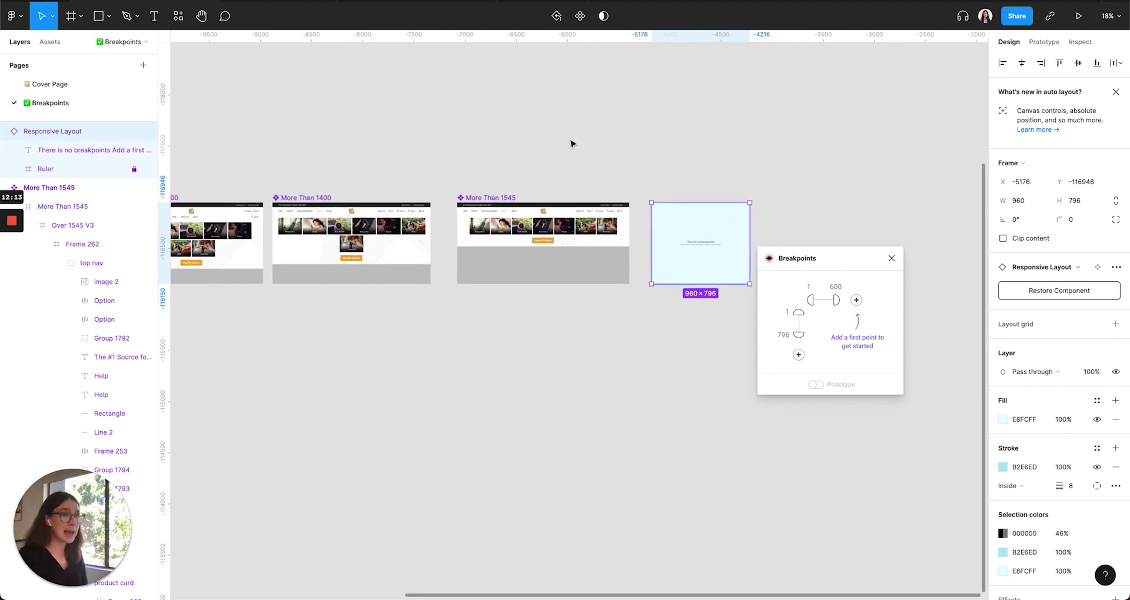
pyautogui.scroll(-1, 529, 229)
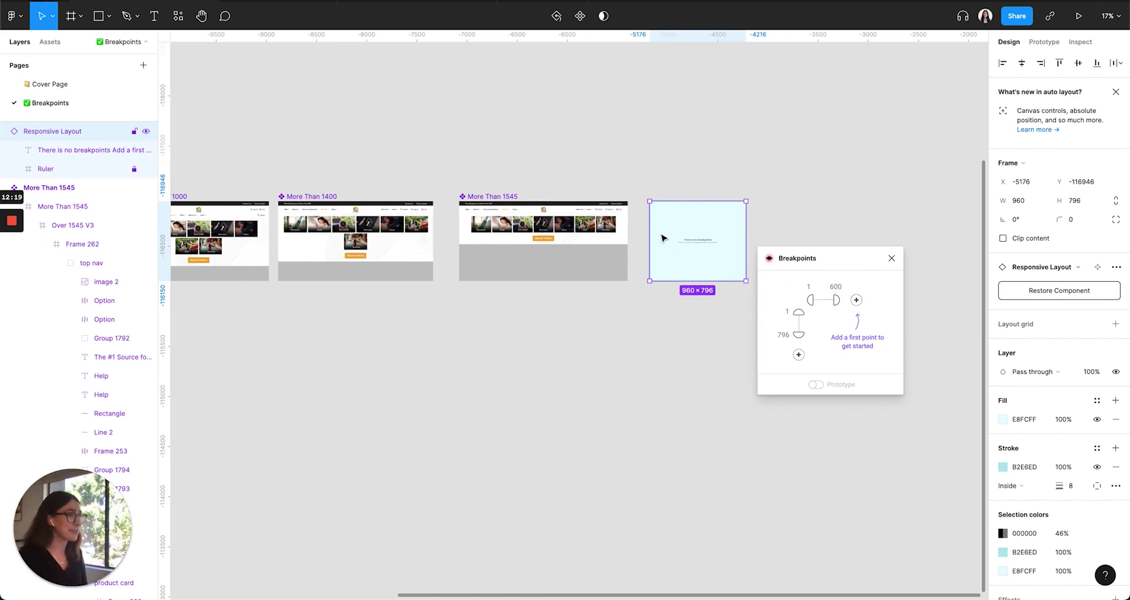
pyautogui.hscroll(-10, 663, 237)
pyautogui.hscroll(1, 663, 237)
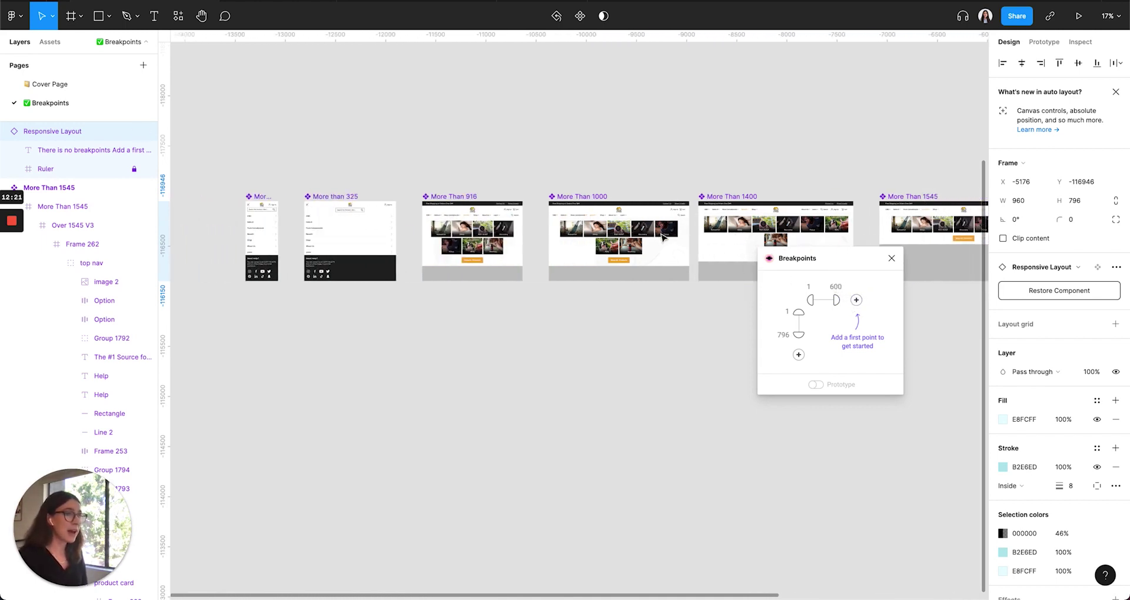
# Step: Add width breakpoints at 325, 916 and 1000 in the Breakpoints plugin
pyautogui.click(835, 285)
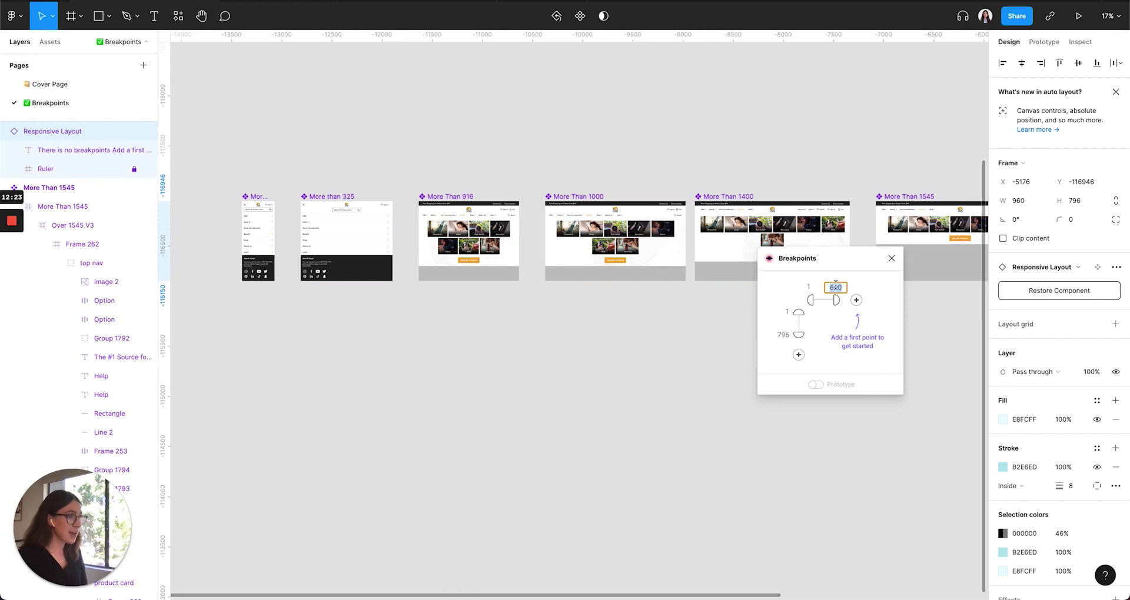
pyautogui.click(856, 300)
pyautogui.click(862, 287)
pyautogui.write('916')
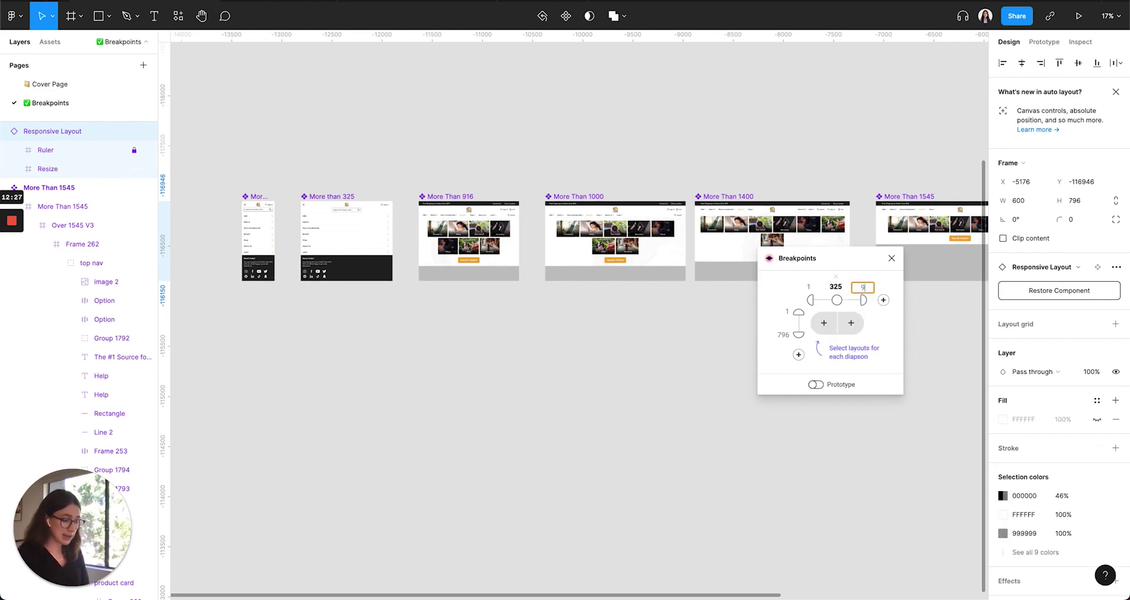
pyautogui.click(883, 300)
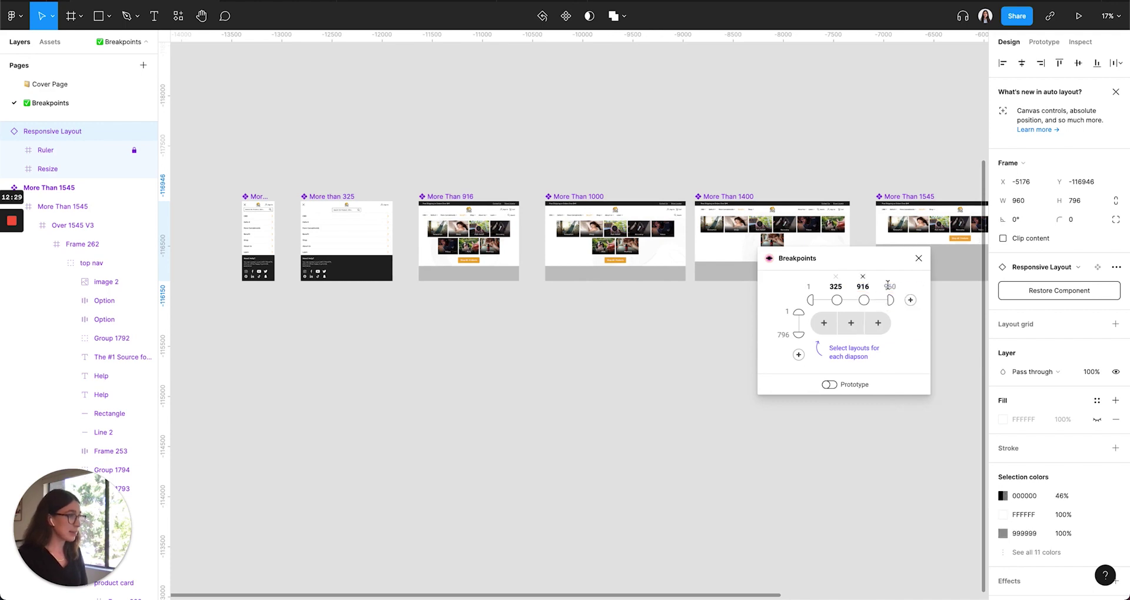
pyautogui.click(893, 286)
pyautogui.write('1000')
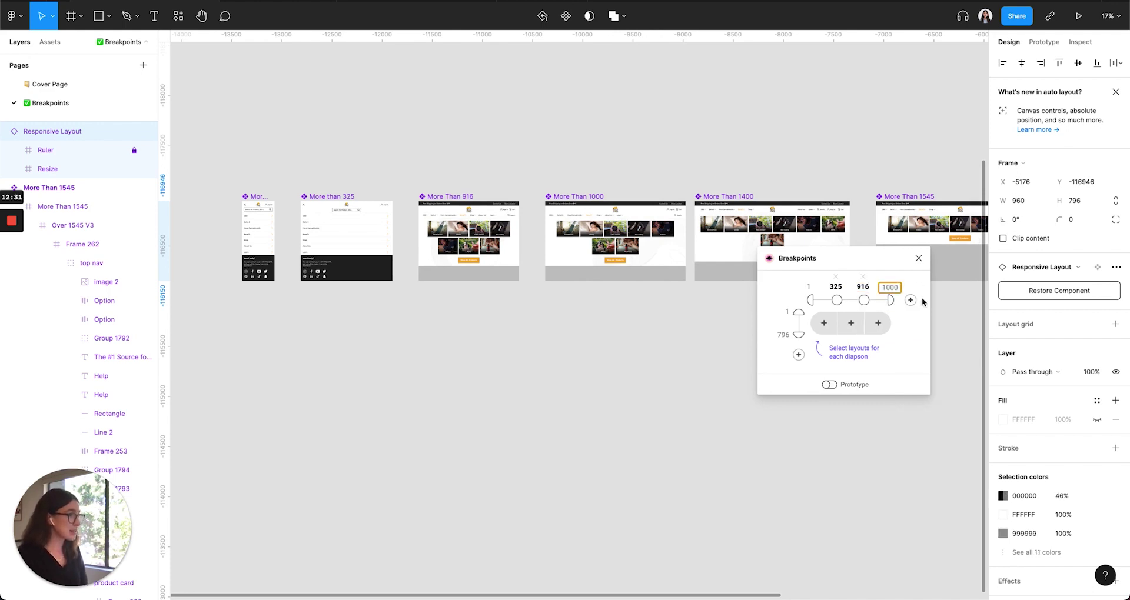
pyautogui.click(909, 300)
# Step: Add the 1400 and 1545 breakpoints and set the upper width bound to 1680
pyautogui.click(916, 287)
pyautogui.write('1')
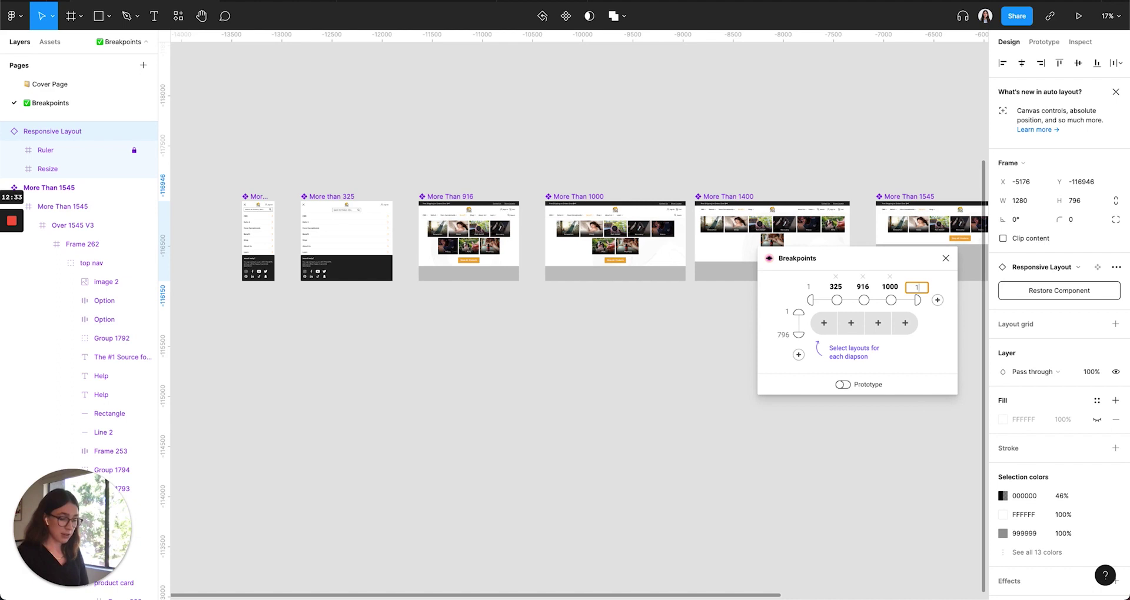
pyautogui.write('400')
pyautogui.click(937, 301)
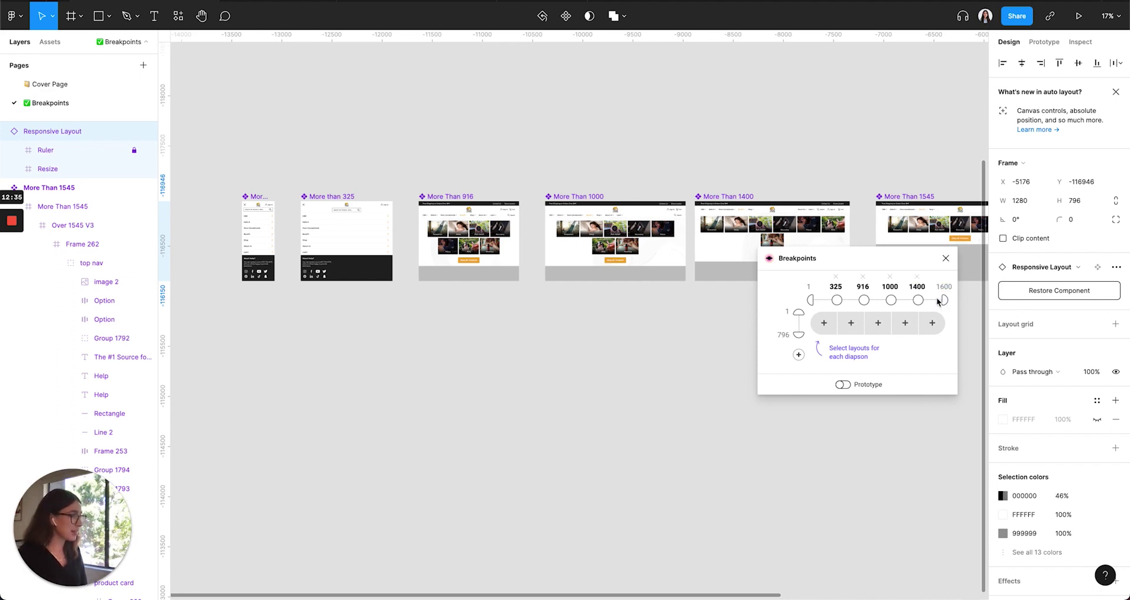
pyautogui.click(944, 286)
pyautogui.write('15')
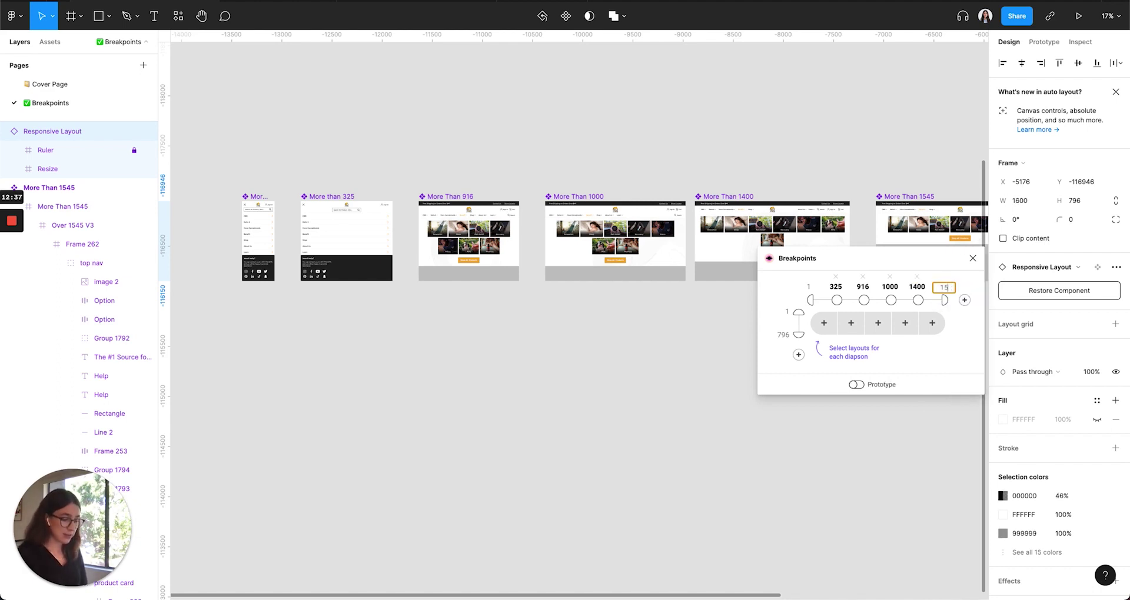
pyautogui.write('45')
pyautogui.press('Return')
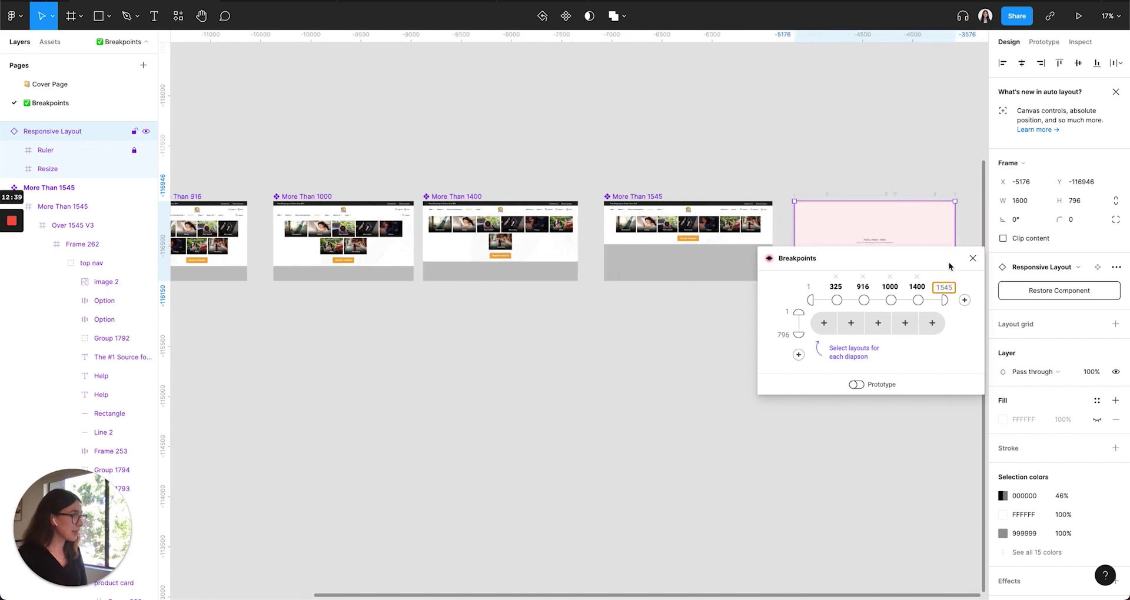
pyautogui.click(970, 287)
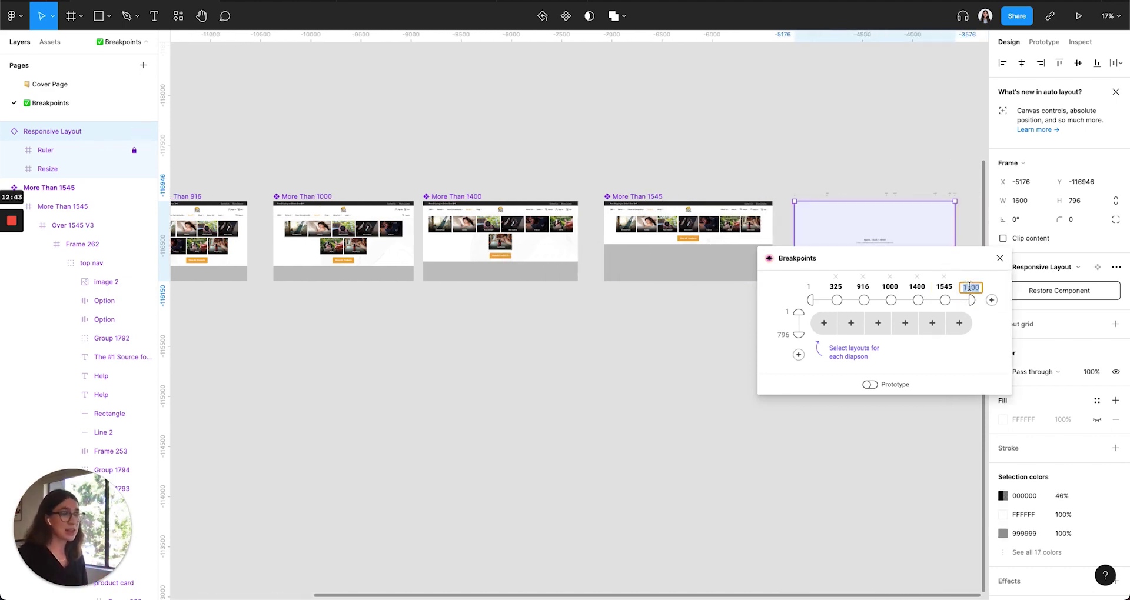
pyautogui.write('16')
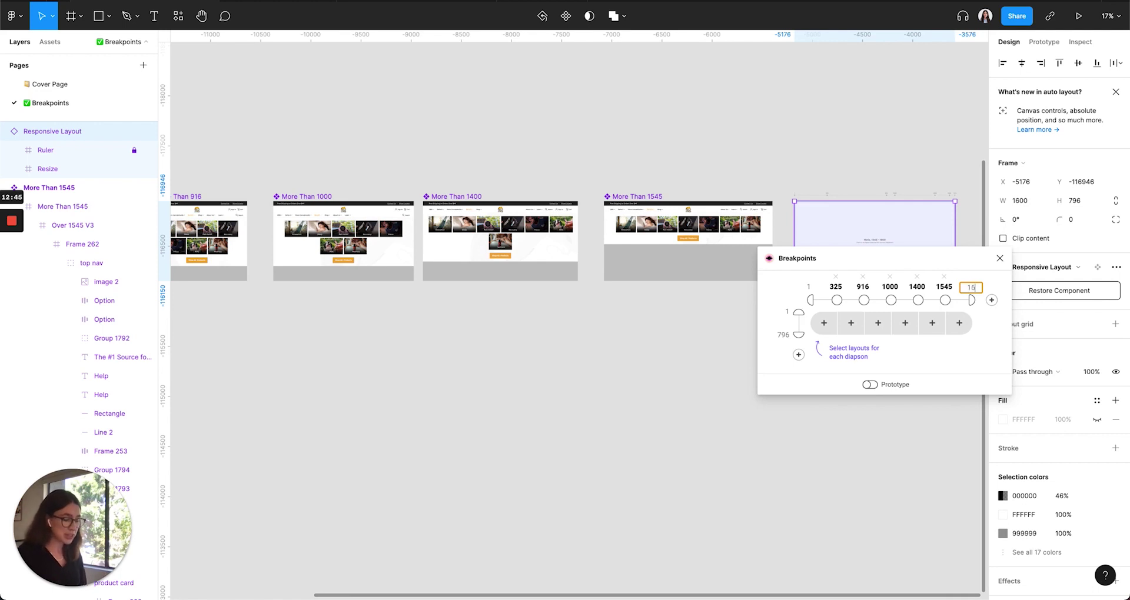
pyautogui.write('80')
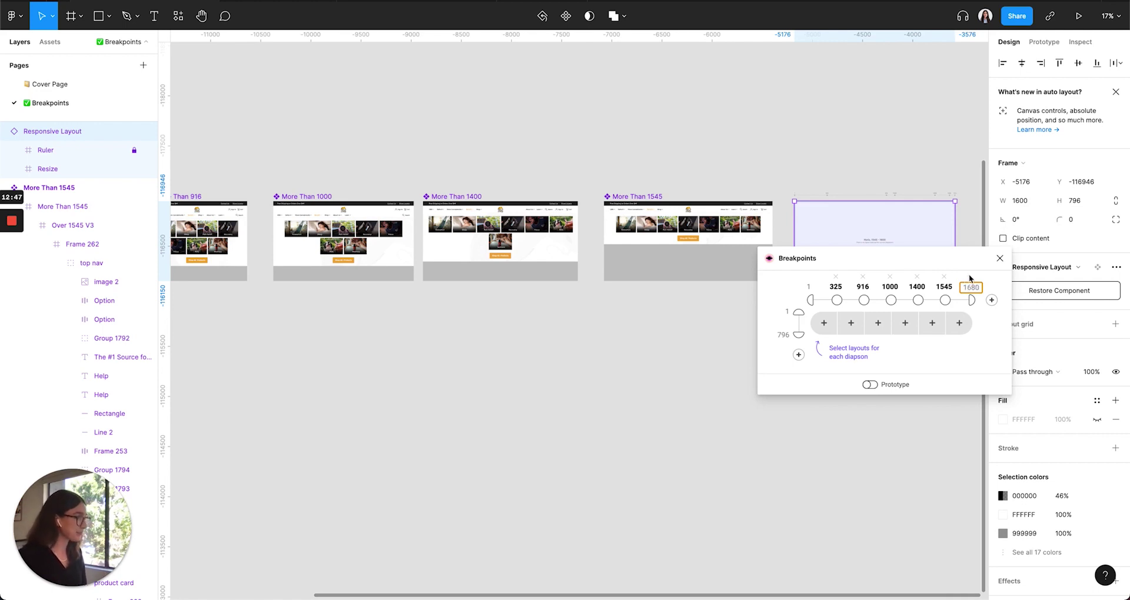
pyautogui.press('Return')
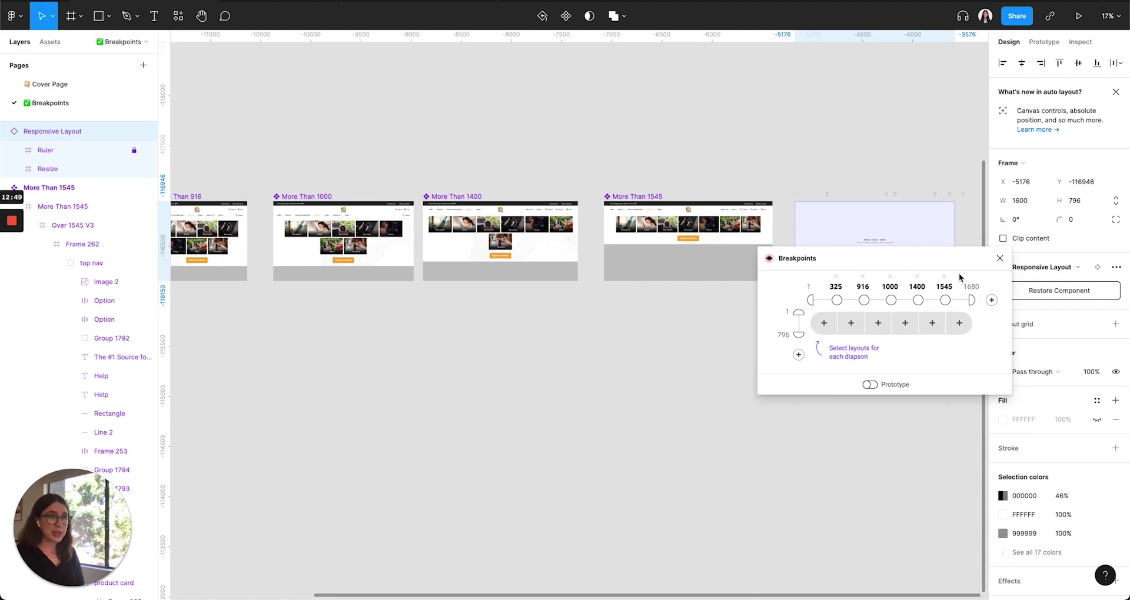
# Step: Assign More Than 1, 325 and 916 frames to the 1–324, 325–915 and 916 ranges
pyautogui.click(829, 327)
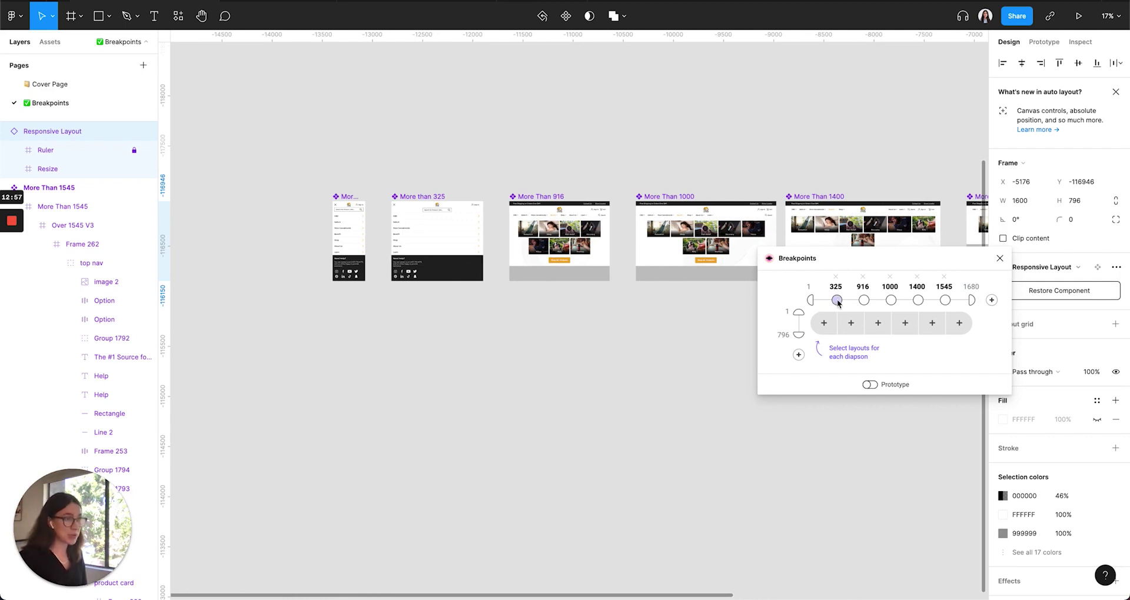
pyautogui.click(824, 323)
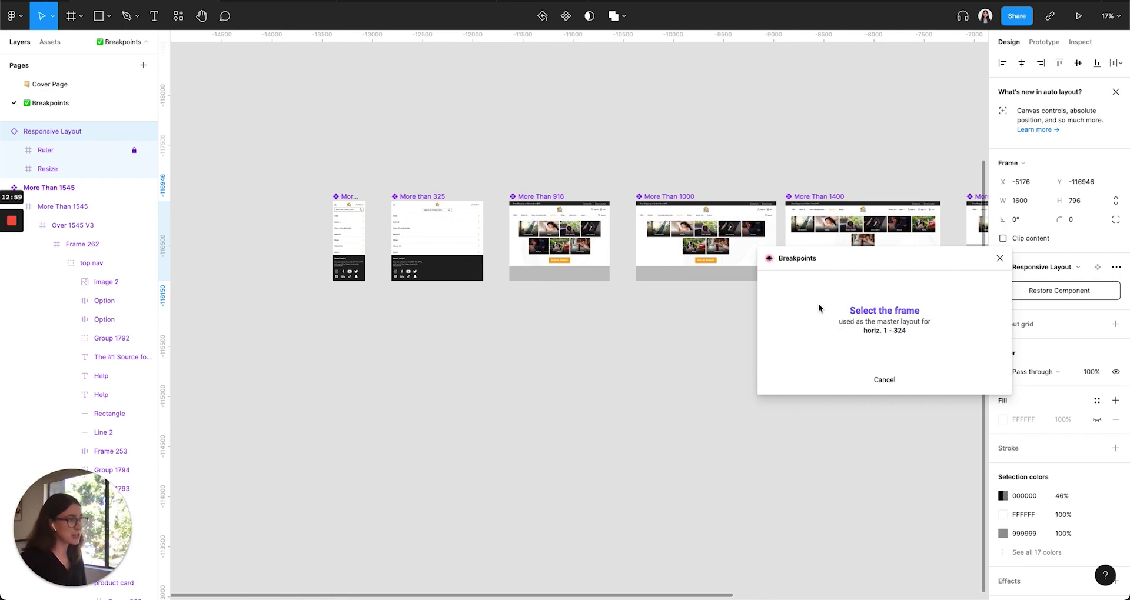
pyautogui.click(354, 200)
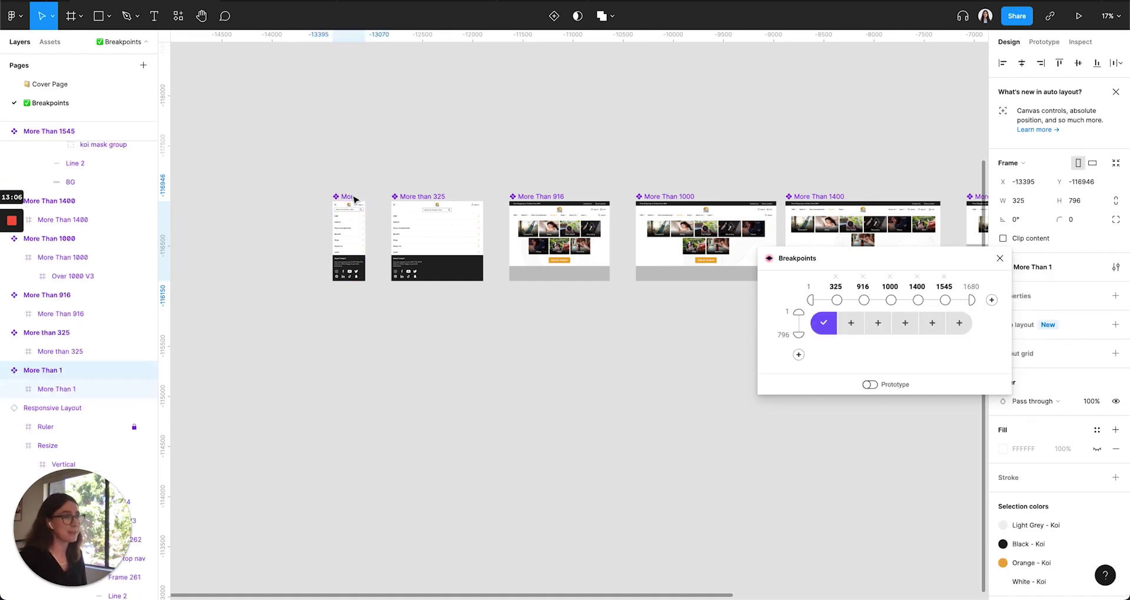
pyautogui.click(844, 323)
pyautogui.click(436, 203)
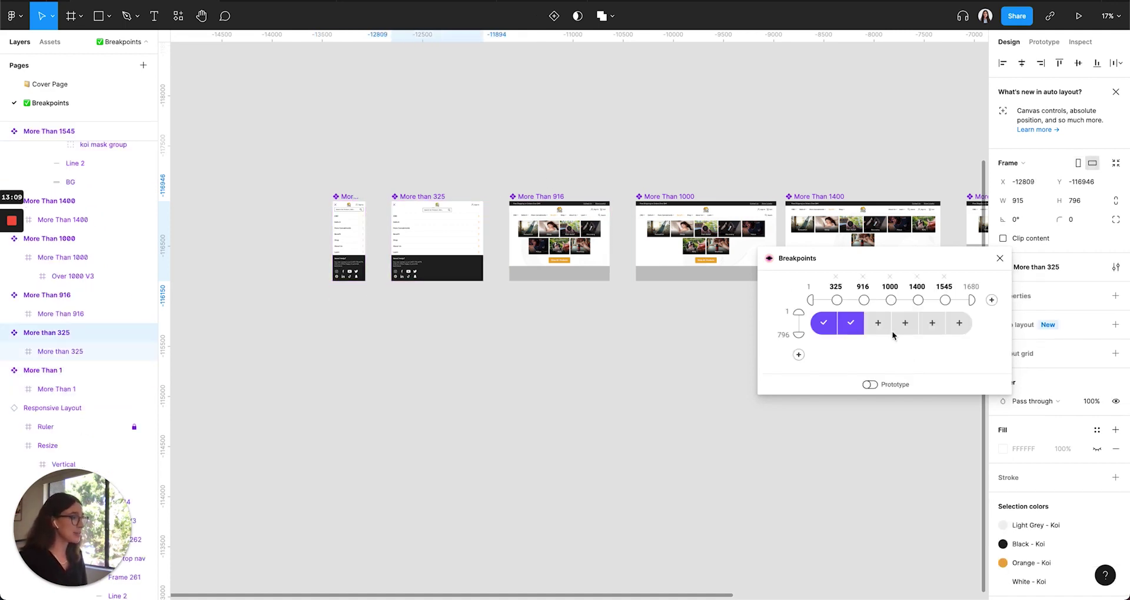
pyautogui.click(877, 323)
pyautogui.click(553, 203)
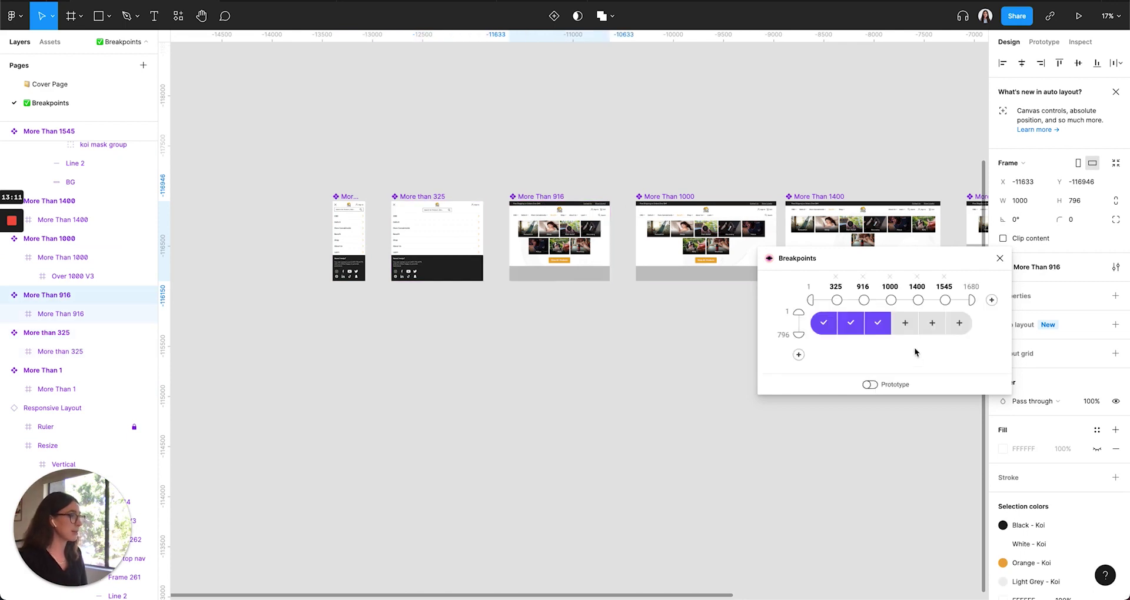
# Step: Assign More Than 1000, 1400 and 1545 frames to the three widest width ranges
pyautogui.click(909, 325)
pyautogui.click(694, 203)
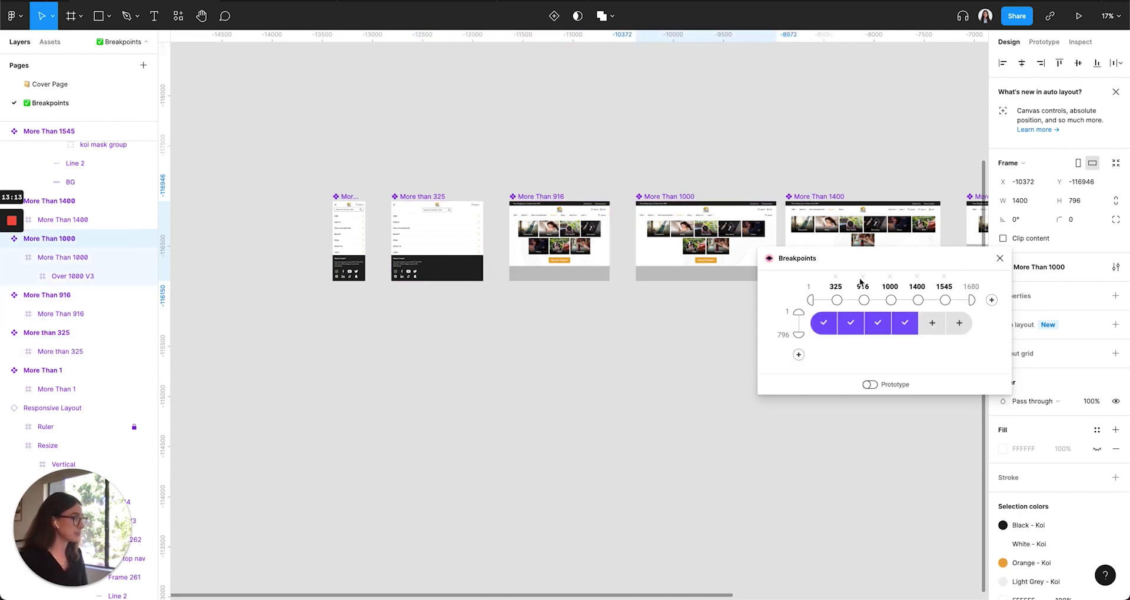
pyautogui.click(928, 322)
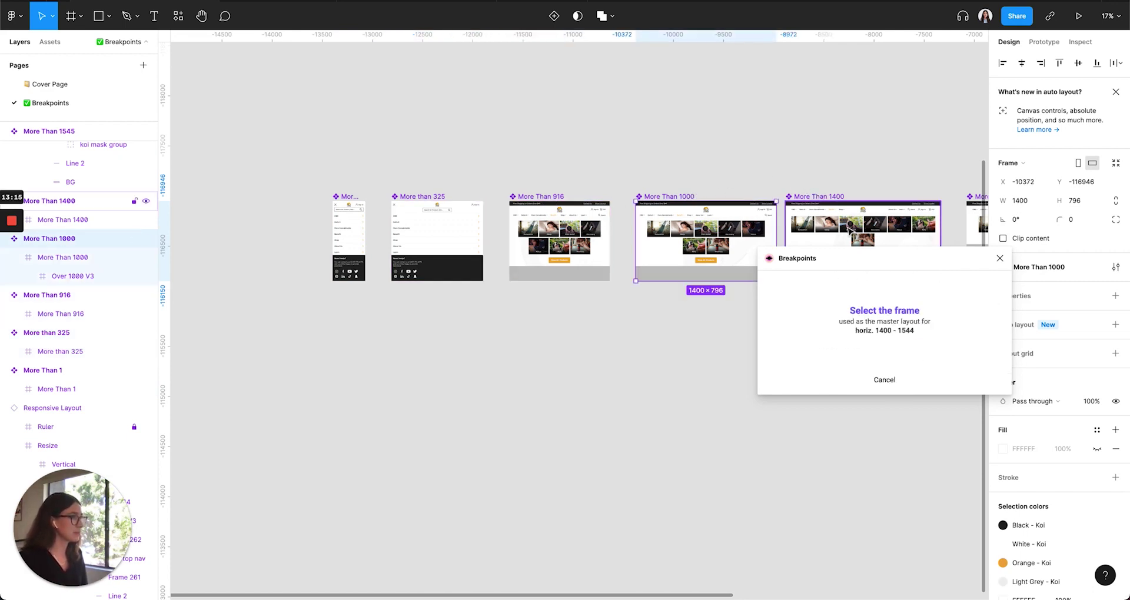
pyautogui.click(861, 218)
pyautogui.click(959, 323)
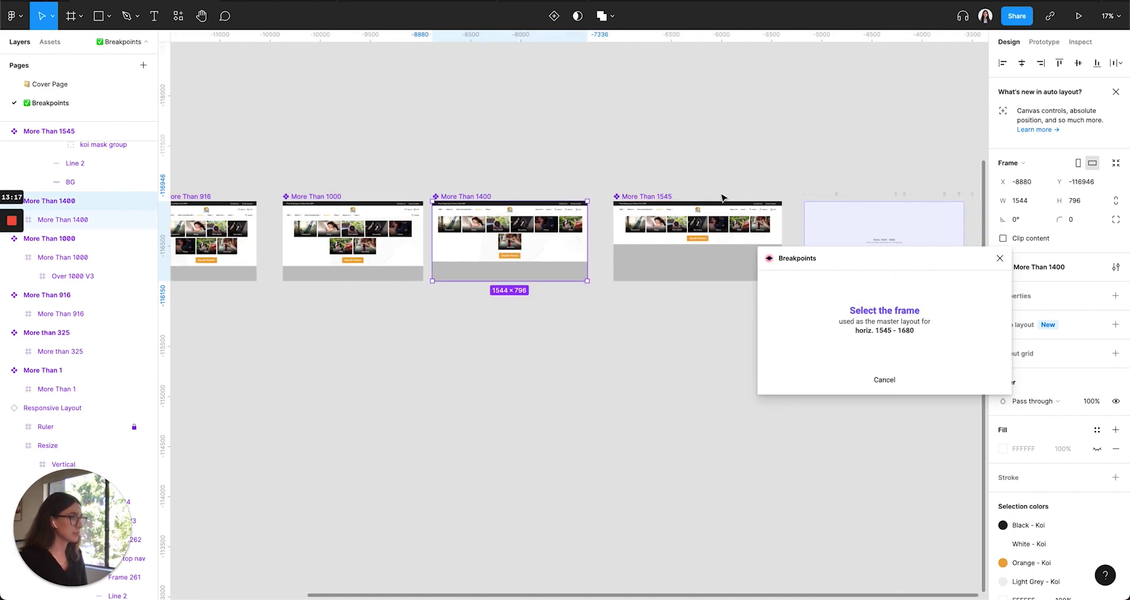
pyautogui.click(669, 202)
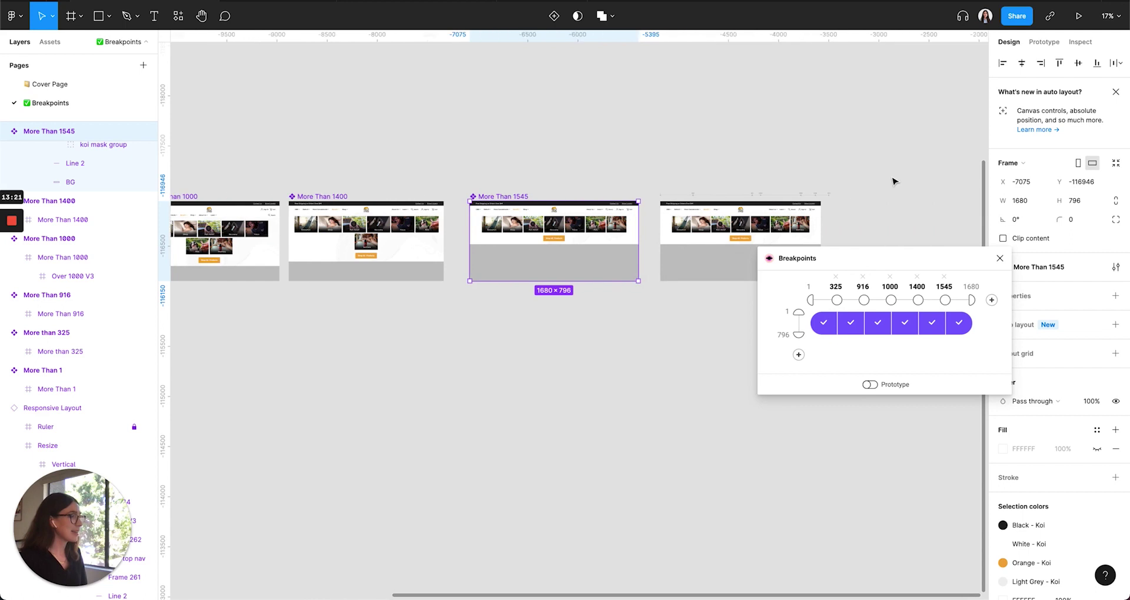
# Step: Select the Responsive Layout frame and widen it from its right edge
pyautogui.scroll(5, 687, 219)
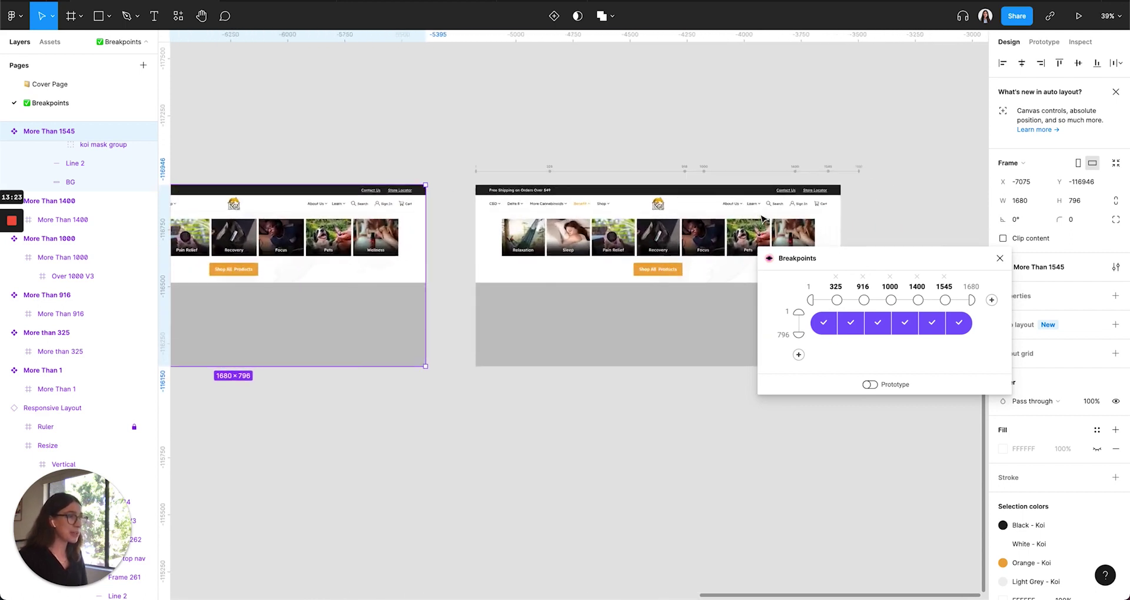
pyautogui.hscroll(2, 622, 165)
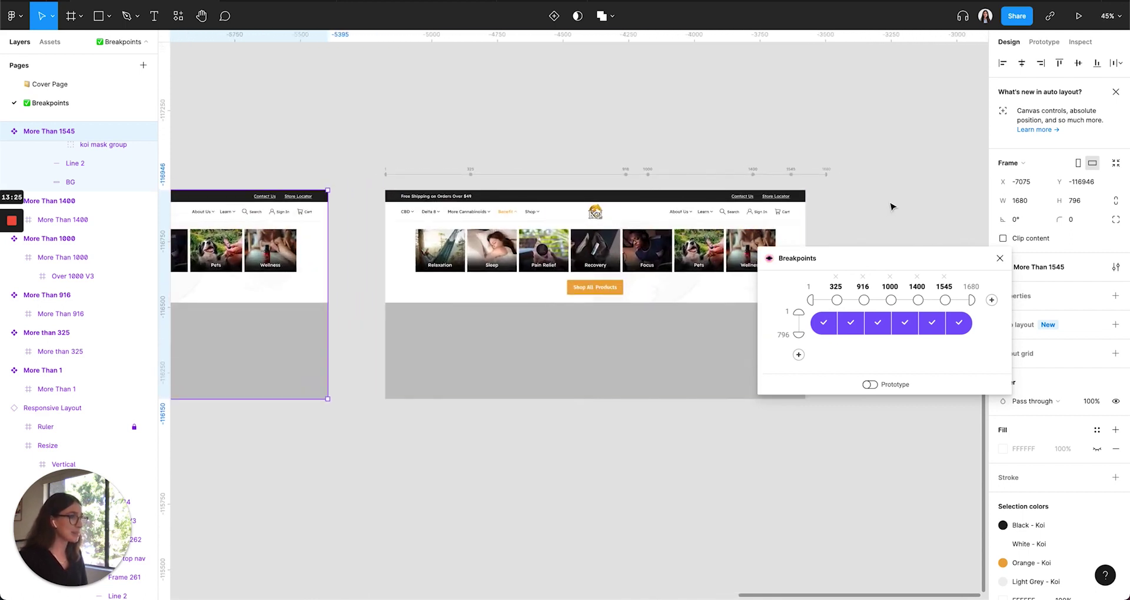
pyautogui.scroll(2, 746, 200)
pyautogui.click(795, 203)
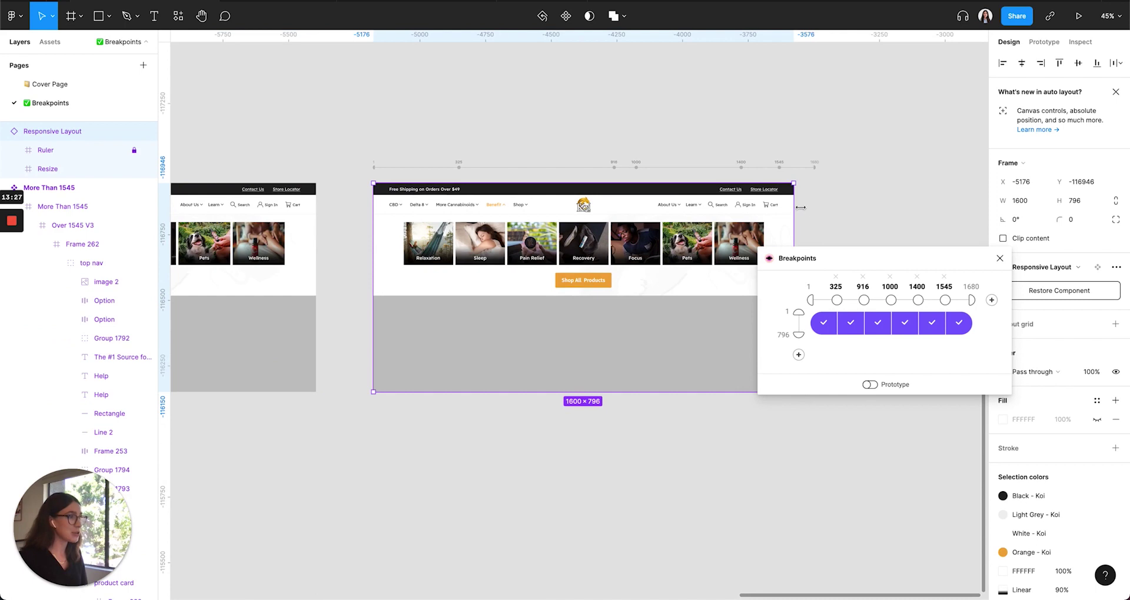
pyautogui.moveTo(798, 208); pyautogui.dragTo(815, 206)
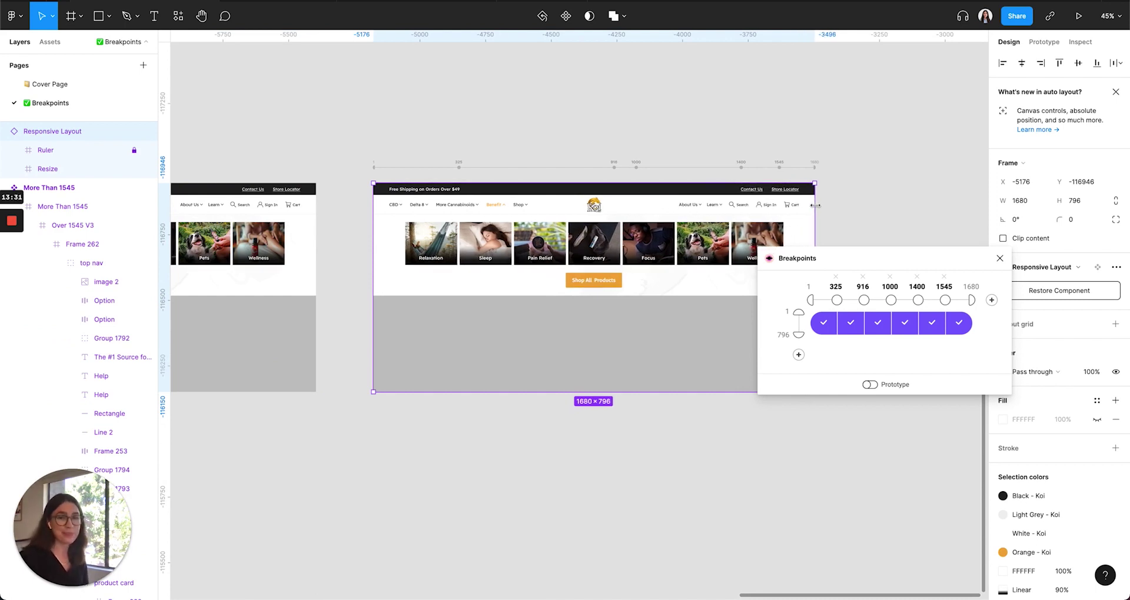
# Step: Resize the frame to 1651 then 1683 wide, then narrow it to 333 for the mobile menu
pyautogui.scroll(-1, 815, 205)
pyautogui.moveTo(813, 206); pyautogui.dragTo(807, 207)
pyautogui.scroll(5, 822, 199)
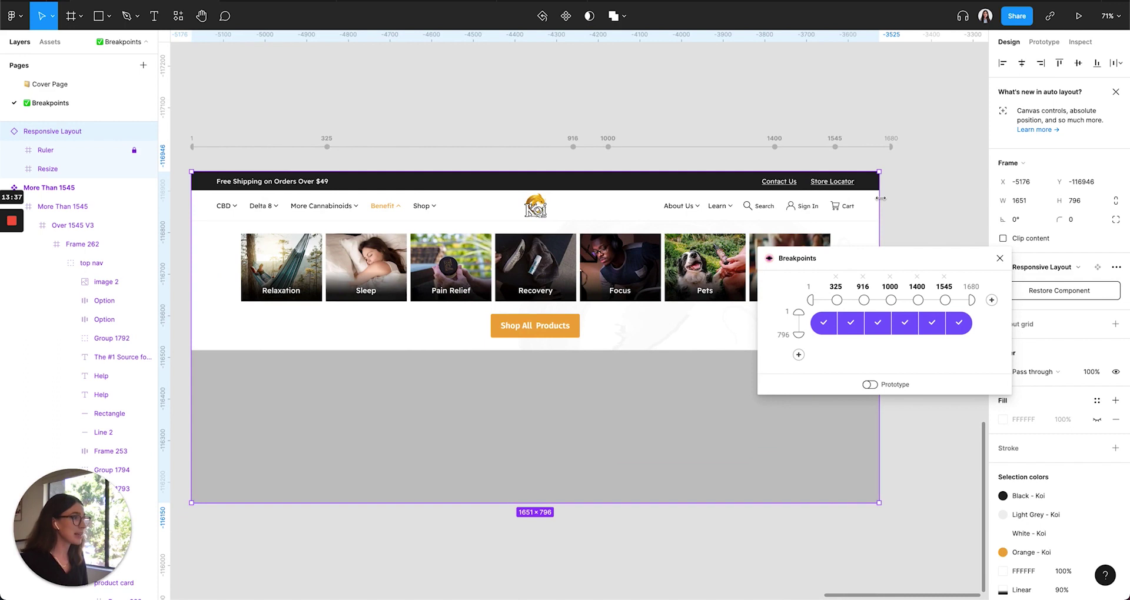
pyautogui.moveTo(878, 196); pyautogui.dragTo(892, 195)
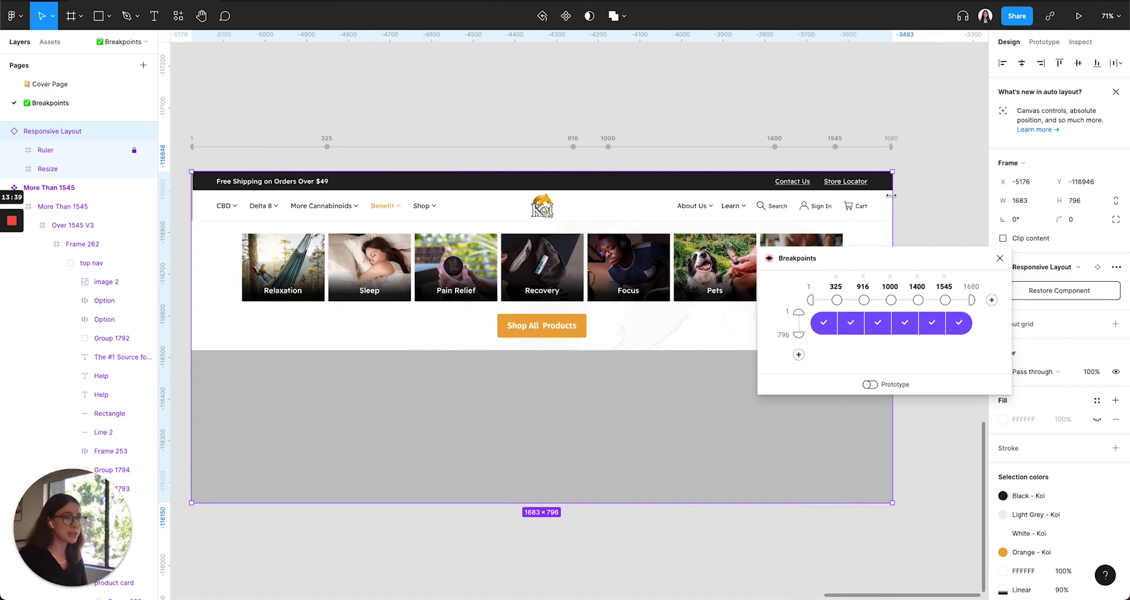
pyautogui.moveTo(891, 195); pyautogui.dragTo(331, 206)
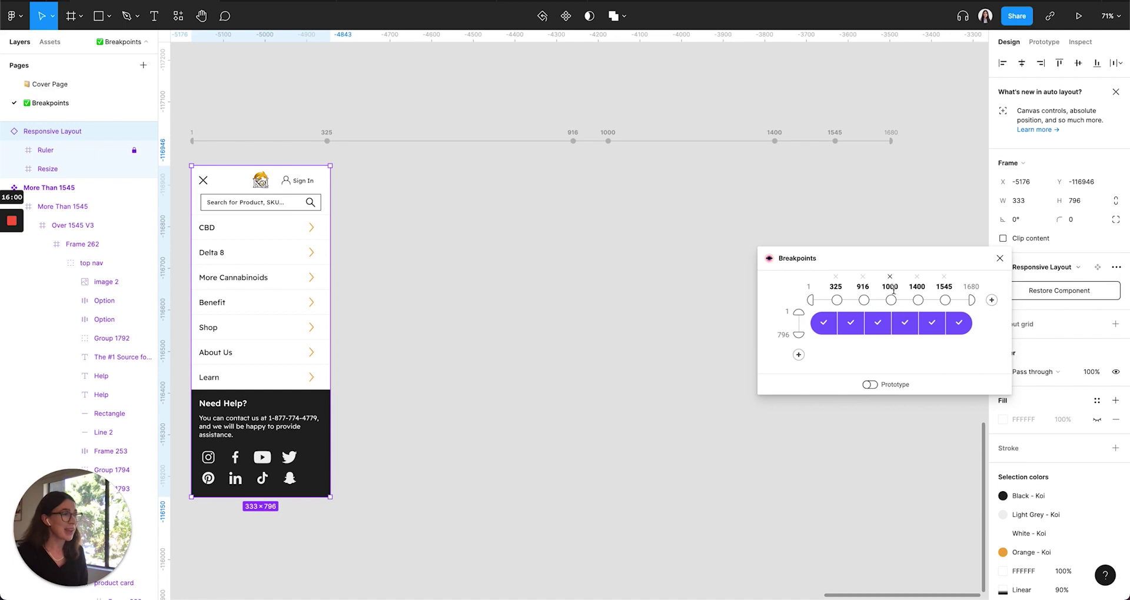
pyautogui.click(824, 324)
pyautogui.click(849, 328)
pyautogui.click(877, 327)
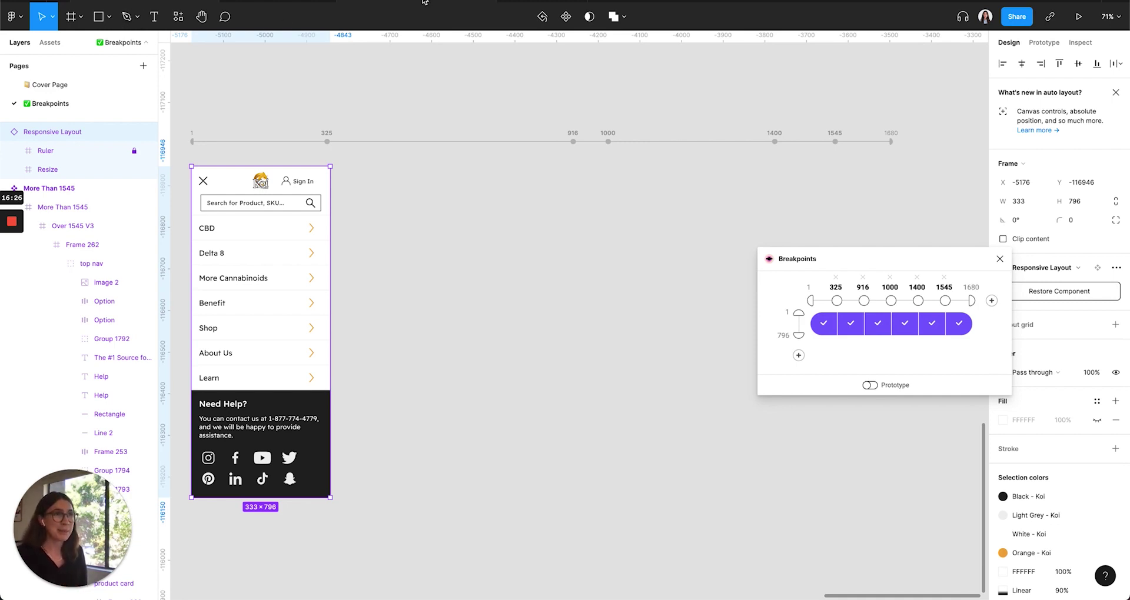
pyautogui.press('super+alt+Return')
# Step: Leave the presentation and scroll the canvas down to the V2 Prototype frames, Proto 1–6
pyautogui.click(277, 1)
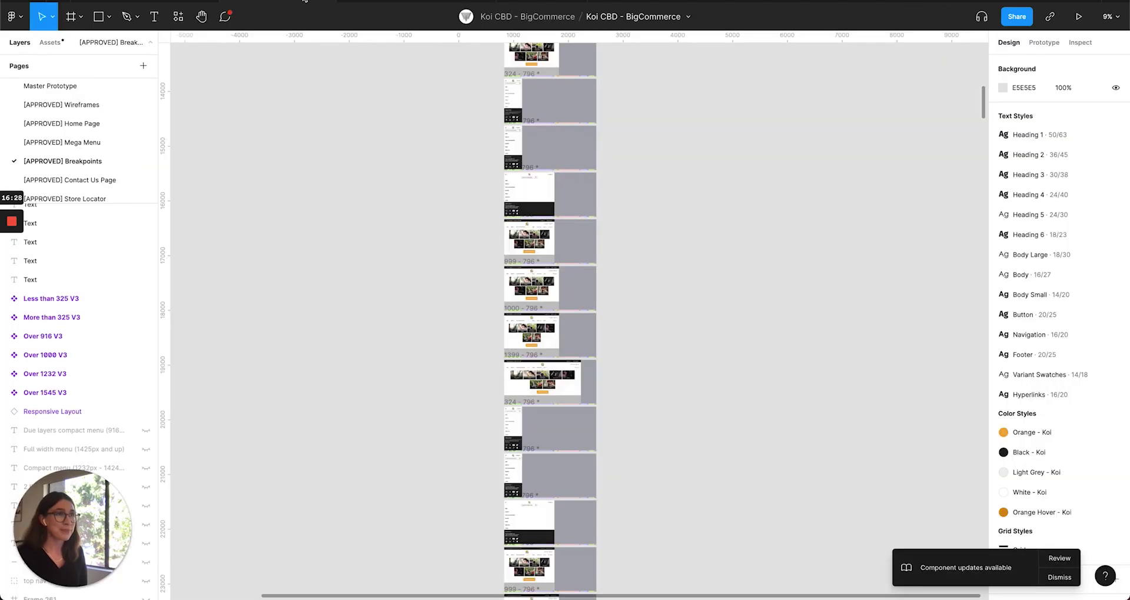
pyautogui.scroll(-3, 496, 147)
pyautogui.scroll(10, 517, 156)
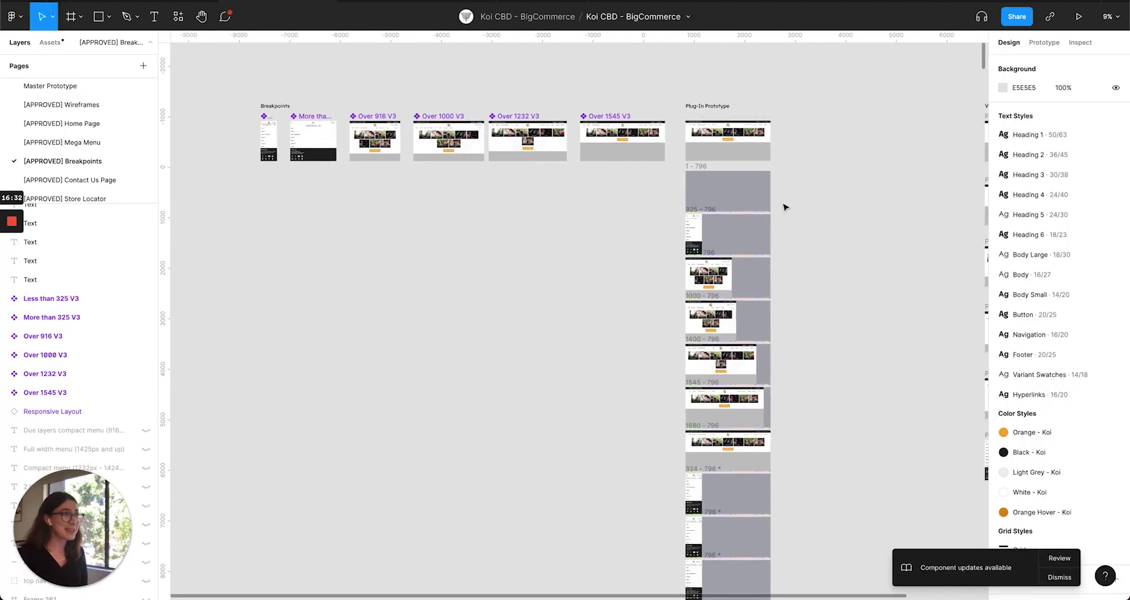
pyautogui.scroll(5, 783, 206)
pyautogui.scroll(-20, 783, 206)
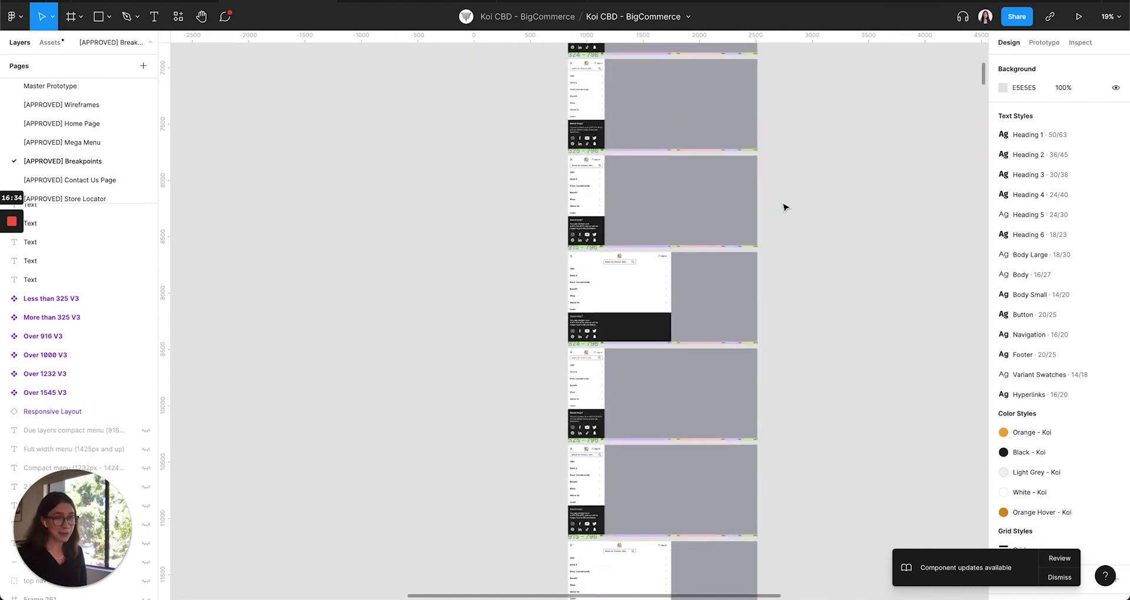
pyautogui.scroll(-3, 783, 206)
pyautogui.scroll(-12, 783, 206)
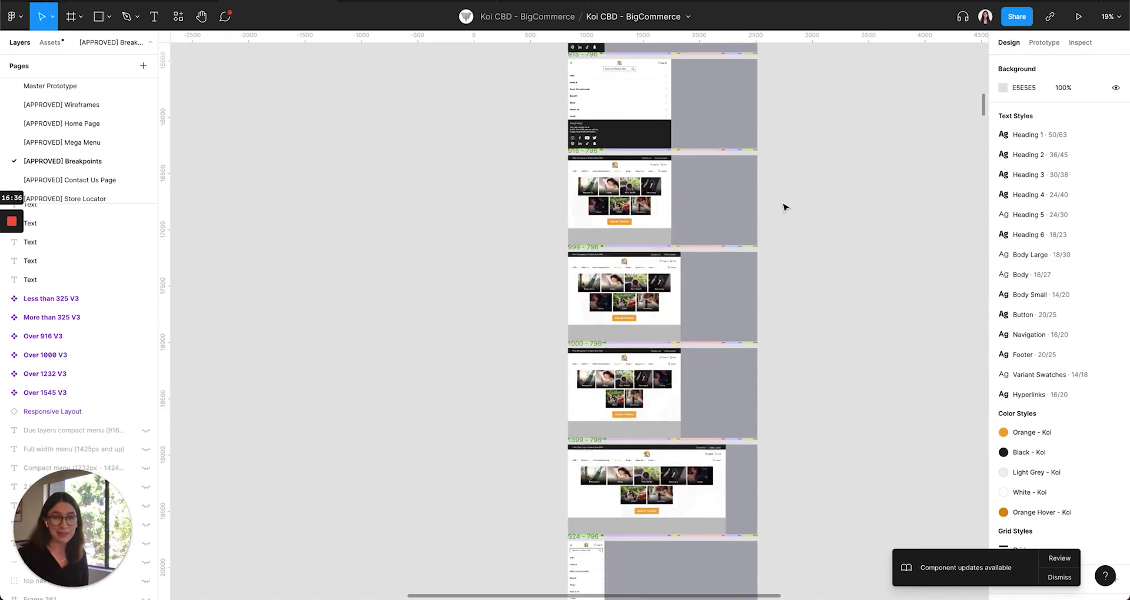
pyautogui.scroll(-8, 783, 207)
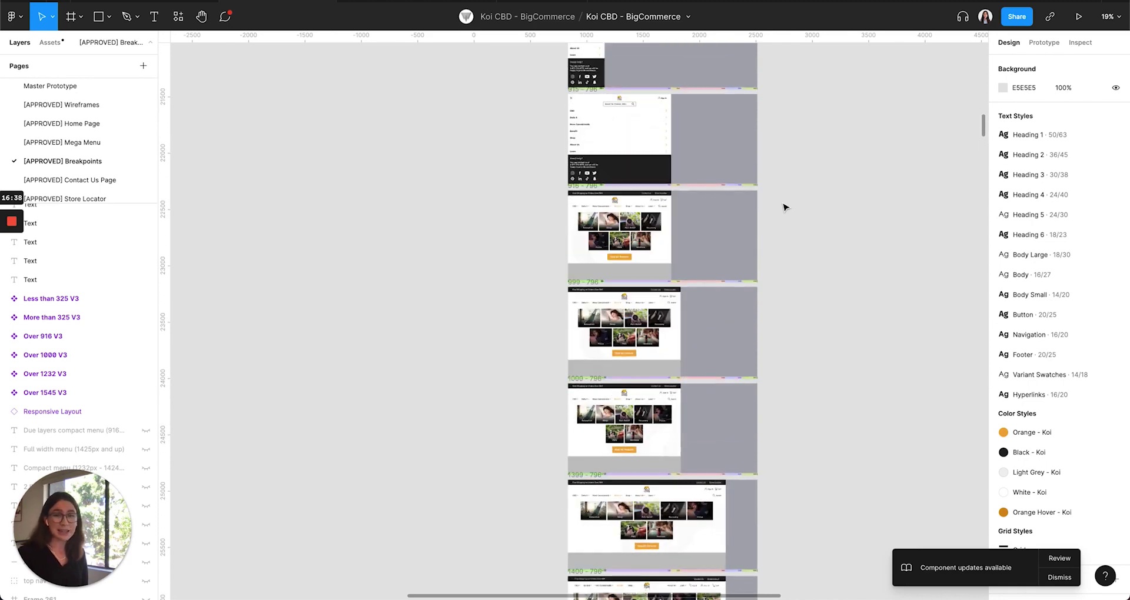
pyautogui.scroll(-3, 783, 207)
pyautogui.scroll(15, 727, 210)
pyautogui.scroll(-3, 726, 210)
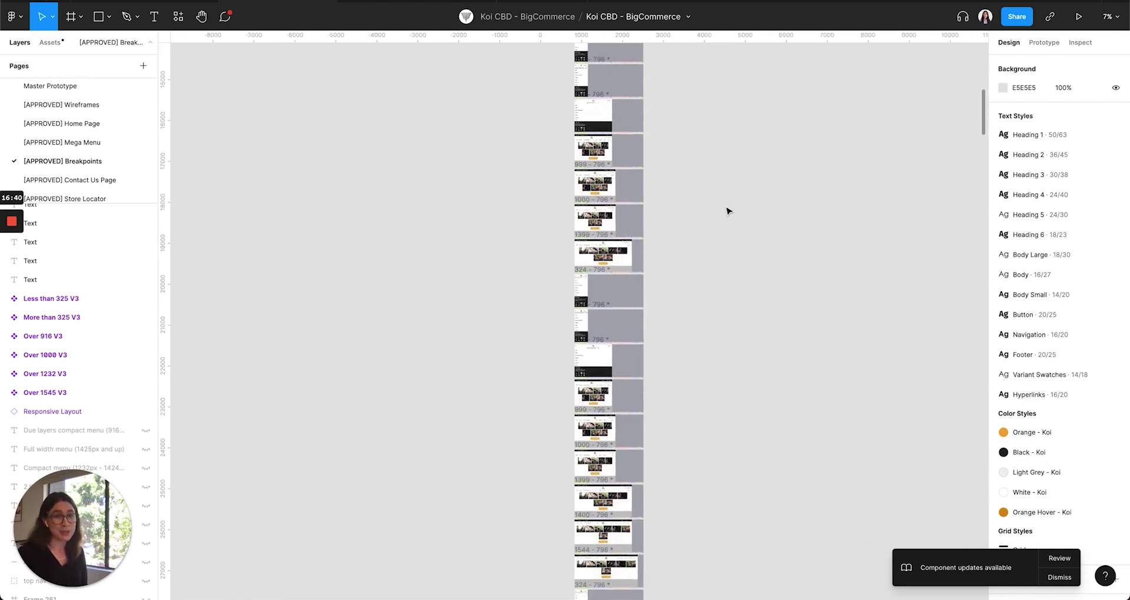
pyautogui.hscroll(10, 726, 210)
pyautogui.hscroll(-5, 688, 231)
pyautogui.scroll(10, 587, 245)
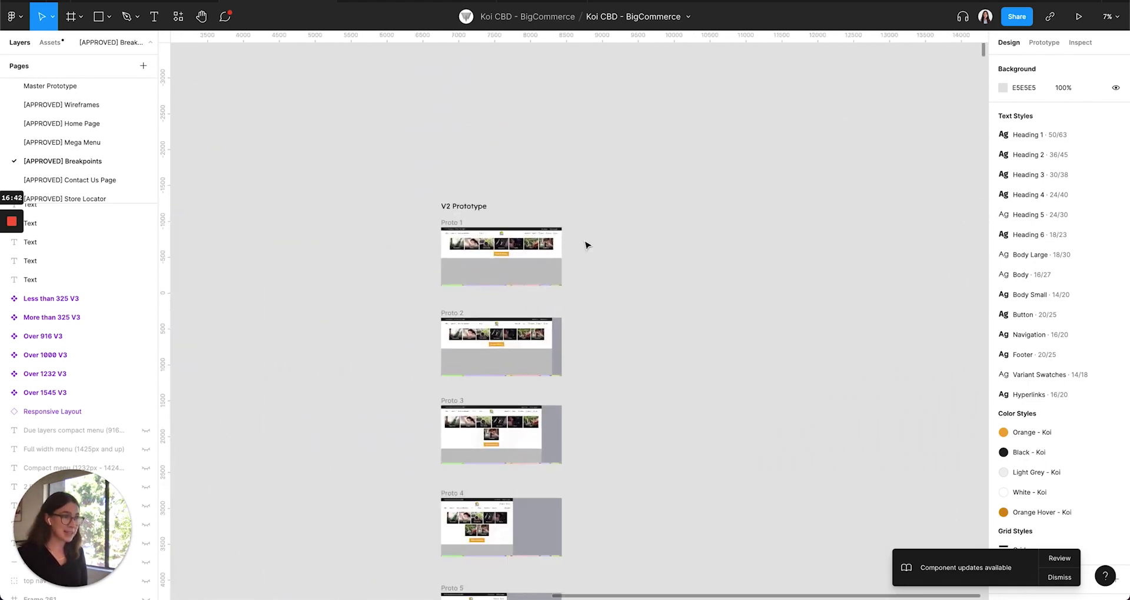
pyautogui.scroll(-2, 462, 164)
pyautogui.scroll(-3, 545, 144)
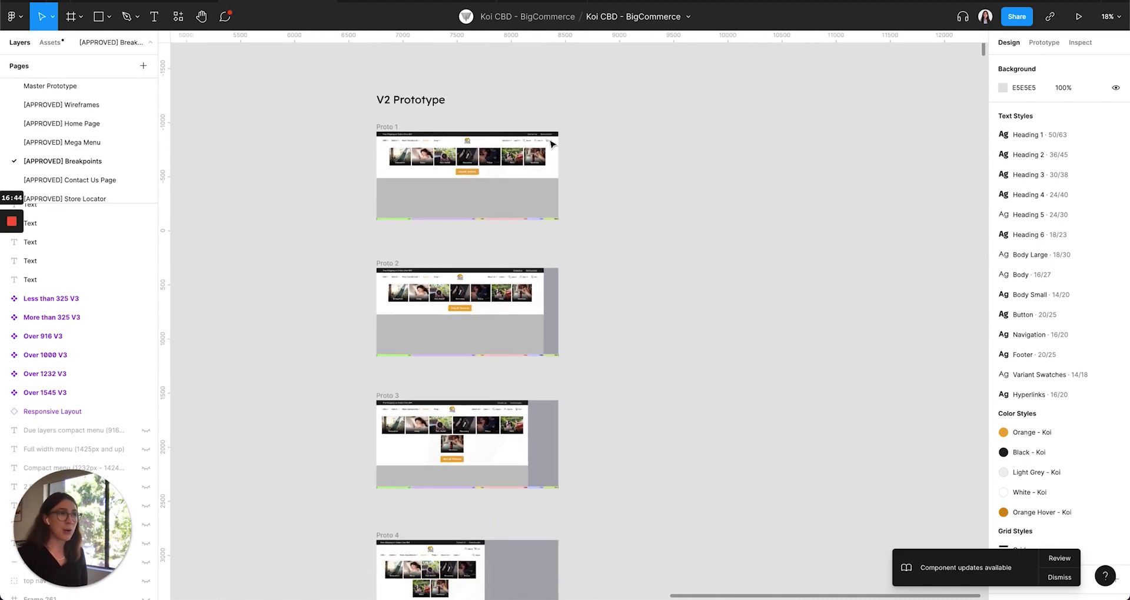
pyautogui.scroll(-3, 650, 148)
pyautogui.scroll(-2, 650, 151)
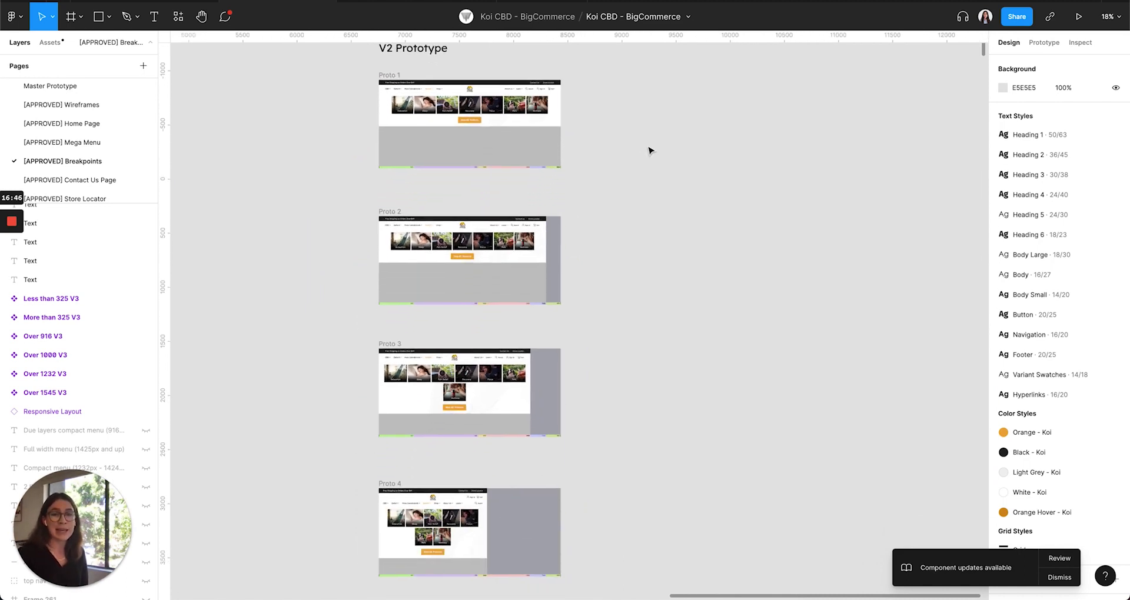
pyautogui.scroll(-4, 650, 151)
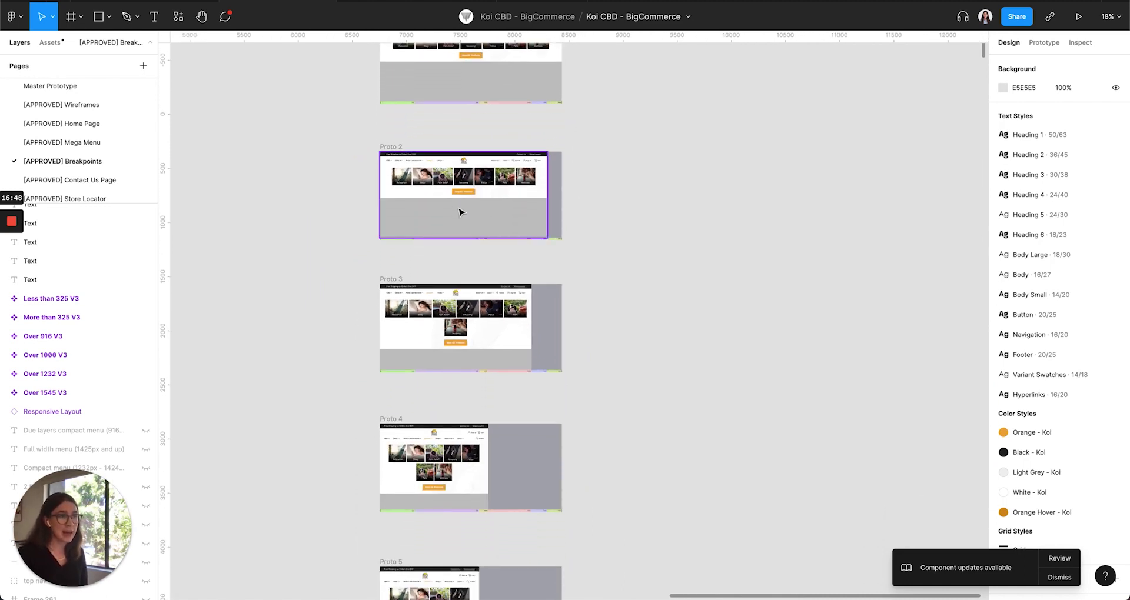
pyautogui.scroll(-8, 680, 208)
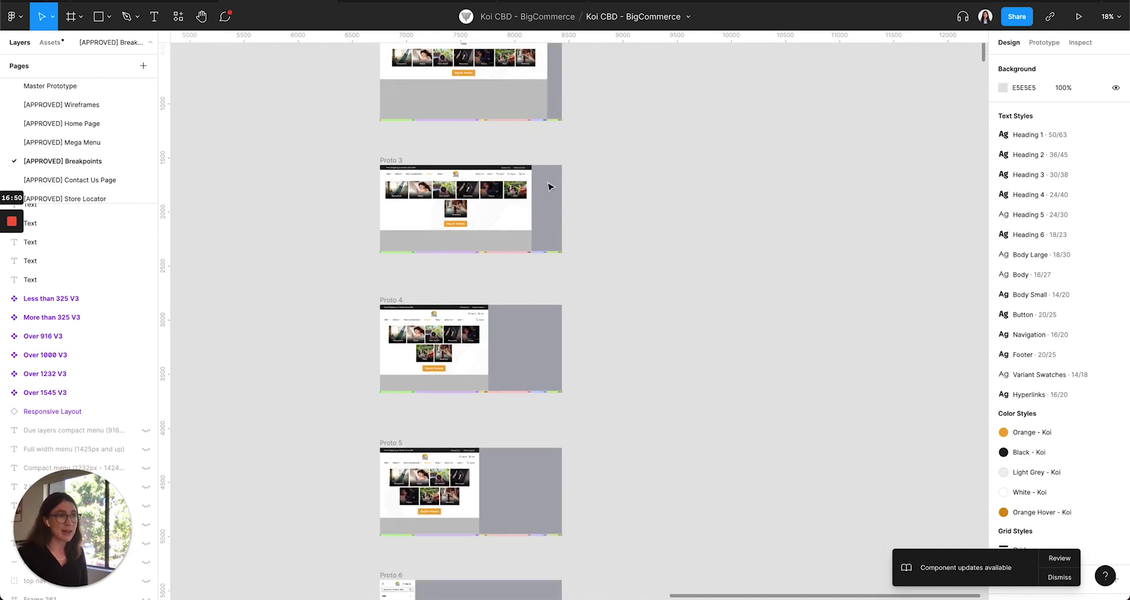
pyautogui.scroll(-4, 606, 209)
pyautogui.scroll(-14, 597, 222)
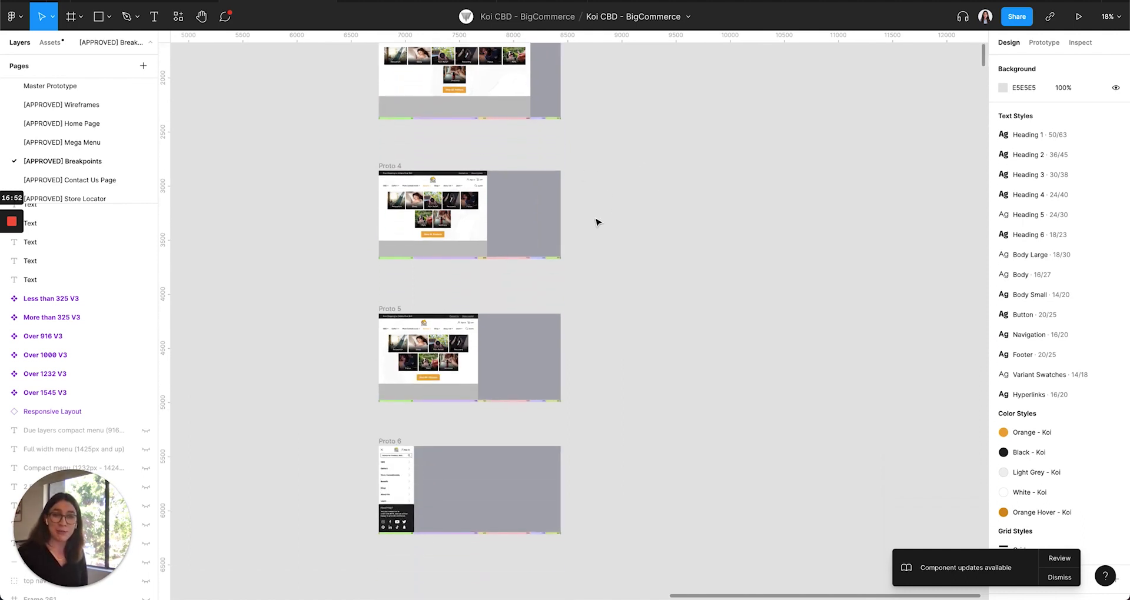
pyautogui.scroll(20, 597, 222)
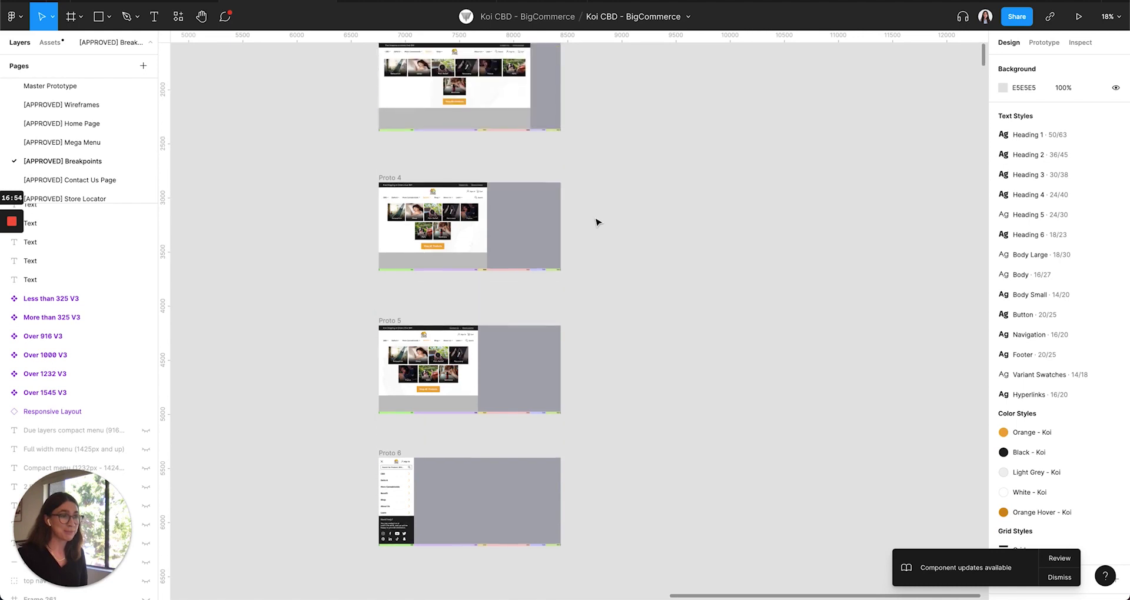
pyautogui.scroll(-2, 597, 222)
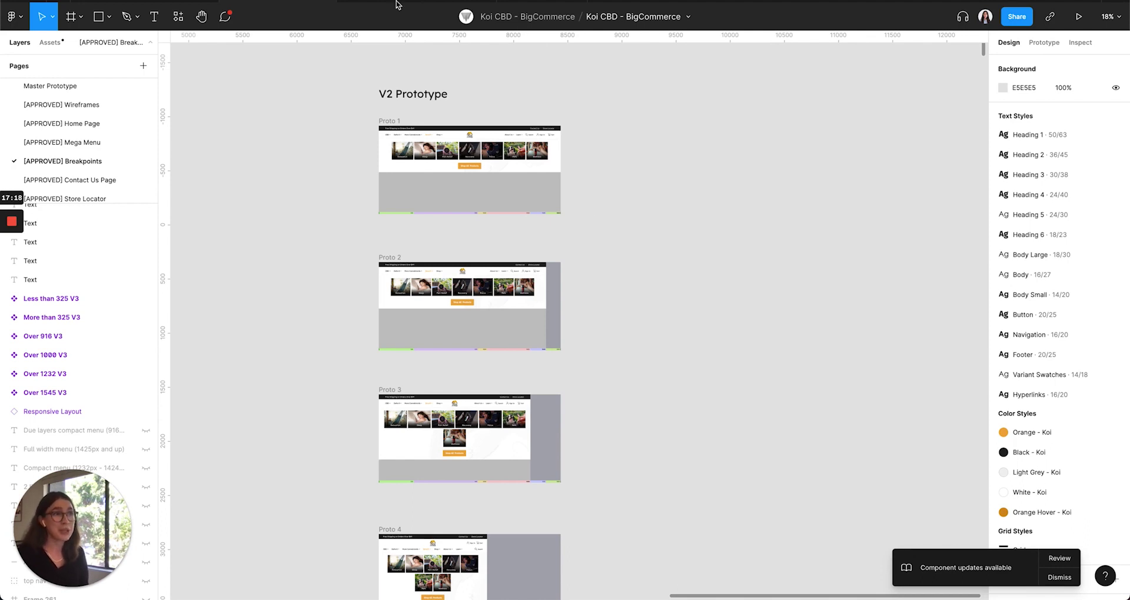
pyautogui.click(479, 5)
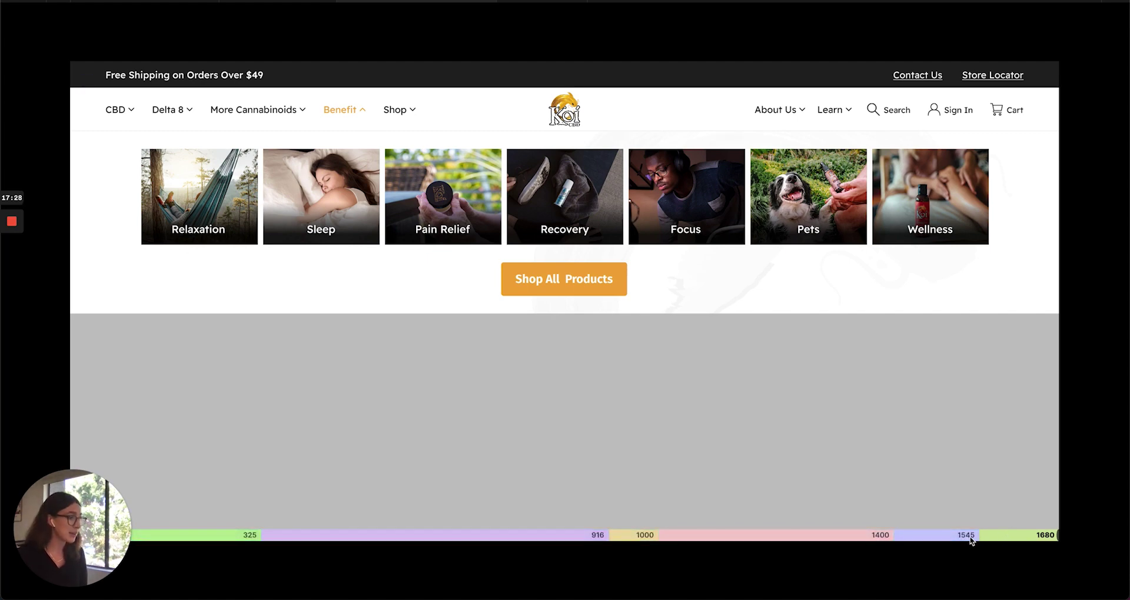
# Step: Preview the Koi menu at the 1400, 1000 and 916 breakpoints, then switch to the Sycamore 2022 file
pyautogui.click(881, 537)
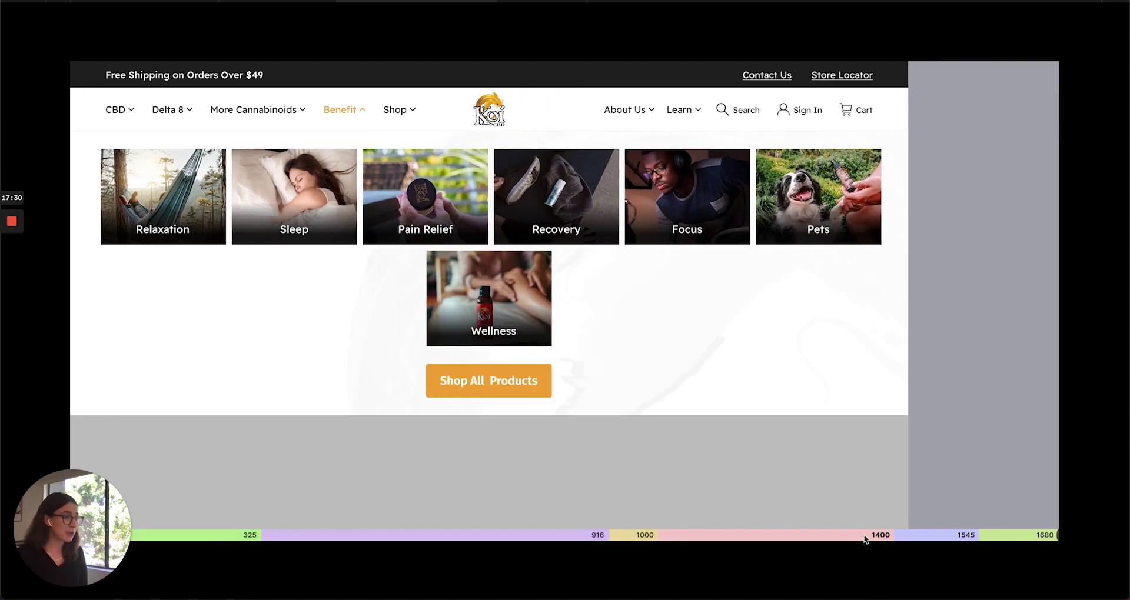
pyautogui.click(634, 536)
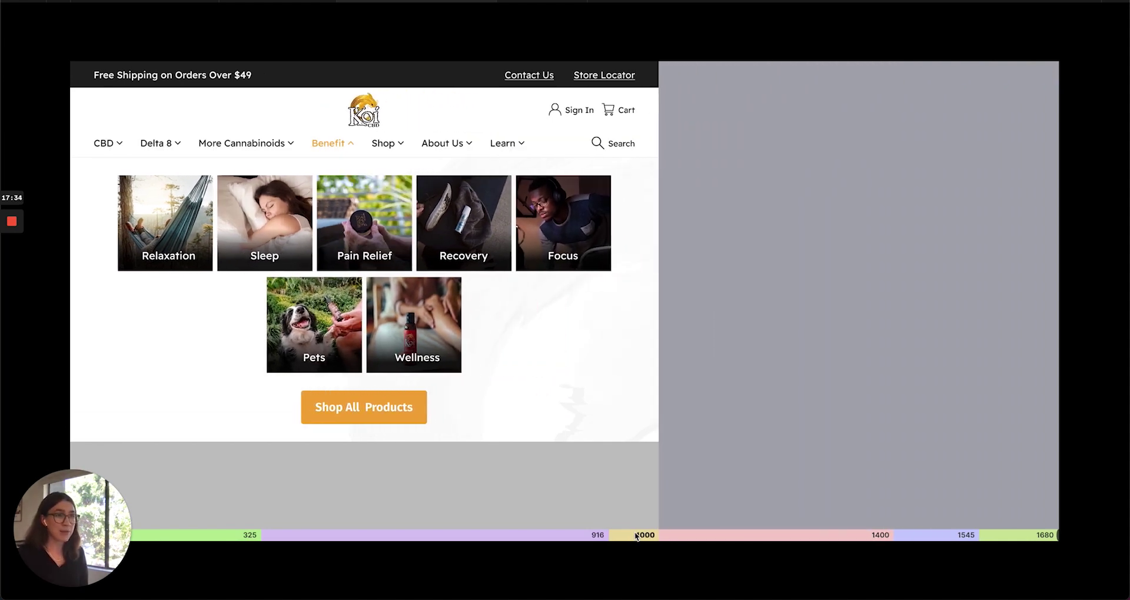
pyautogui.click(569, 535)
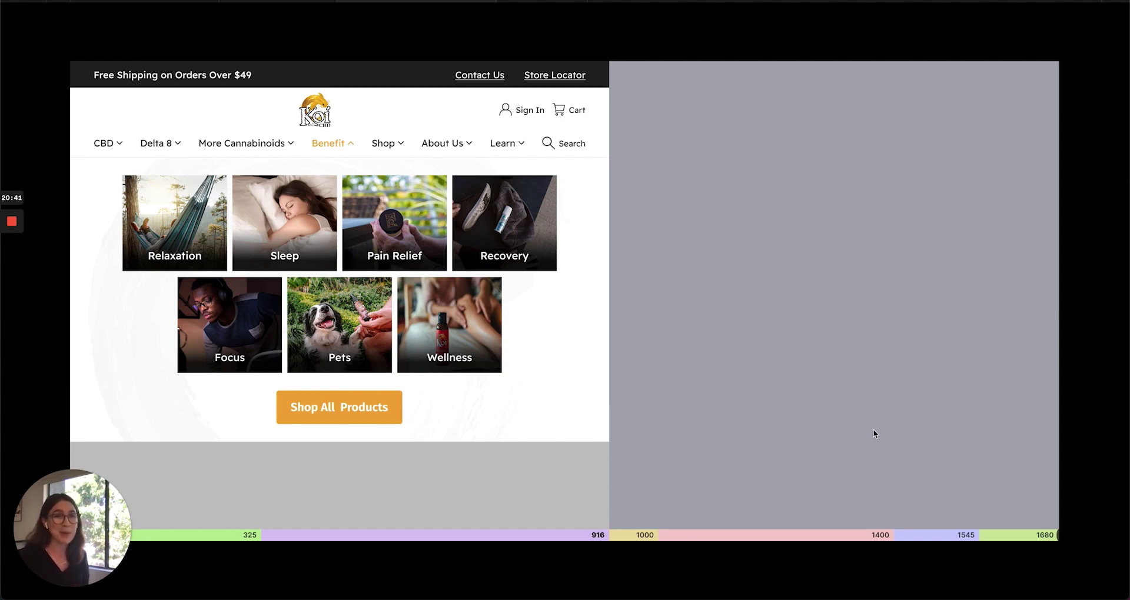
pyautogui.hotkey('ctrl', 'Tab')
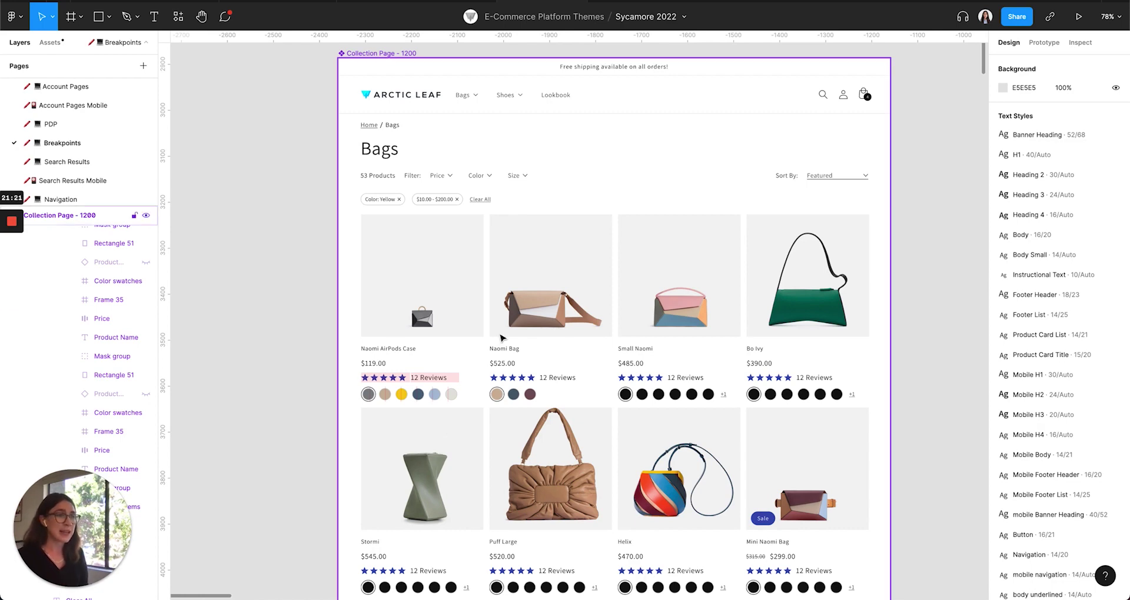
pyautogui.scroll(5, 392, 376)
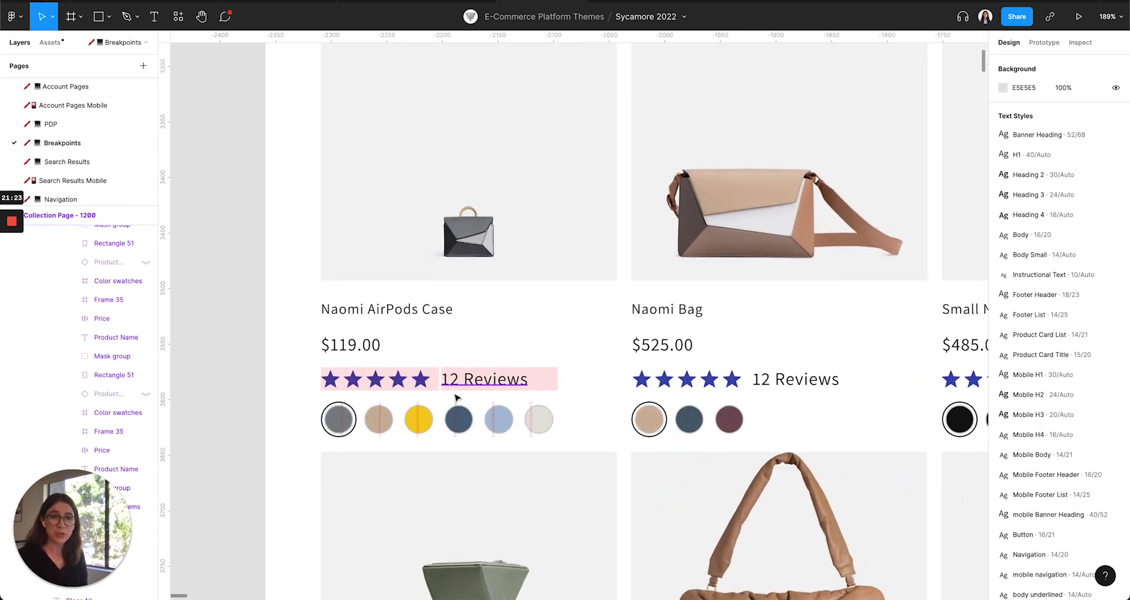
pyautogui.scroll(2, 459, 395)
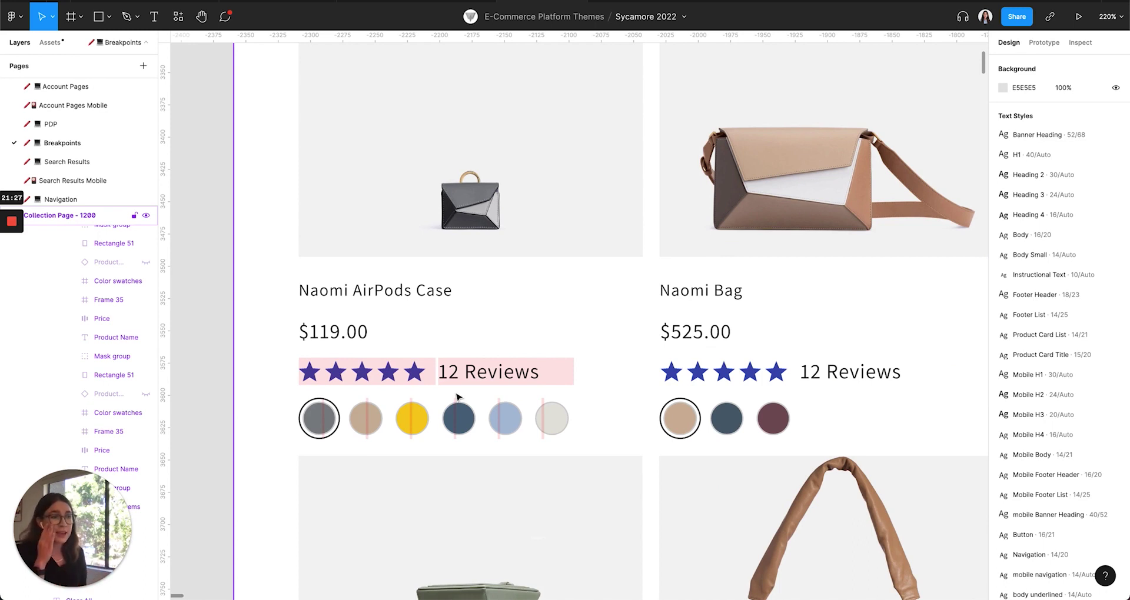
pyautogui.click(518, 422)
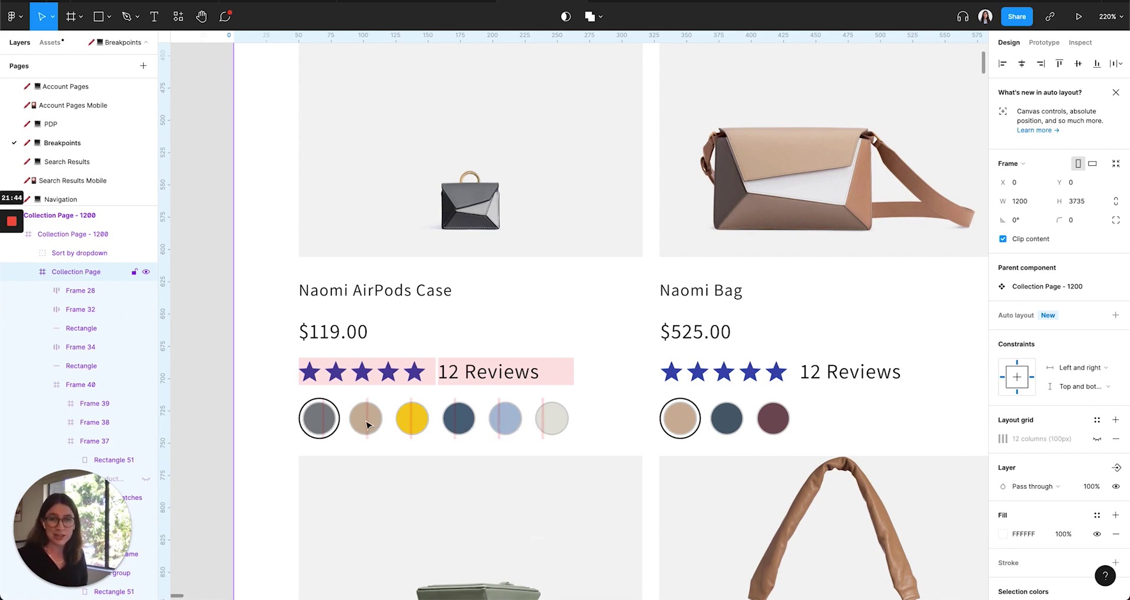
pyautogui.click(415, 423)
pyautogui.click(415, 424)
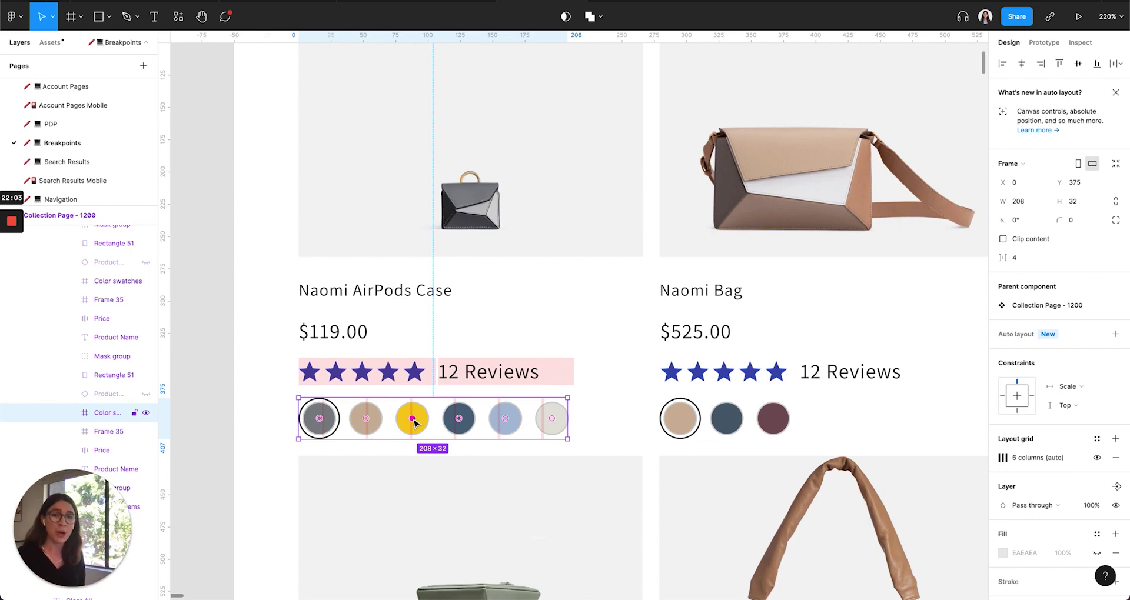
pyautogui.scroll(-6, 414, 423)
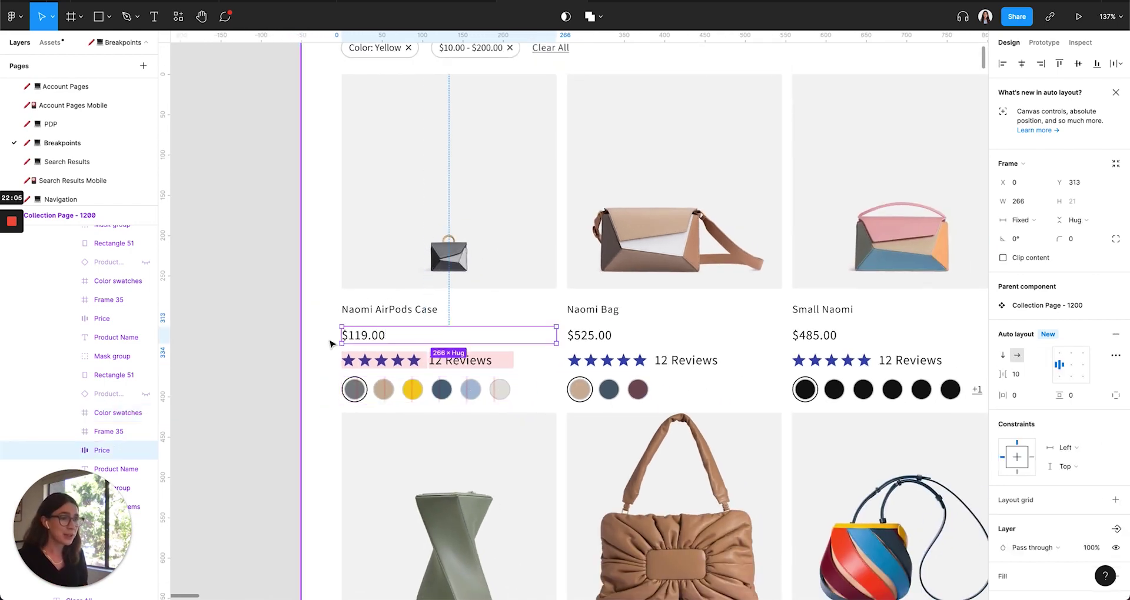
pyautogui.click(320, 355)
pyautogui.scroll(2, 325, 362)
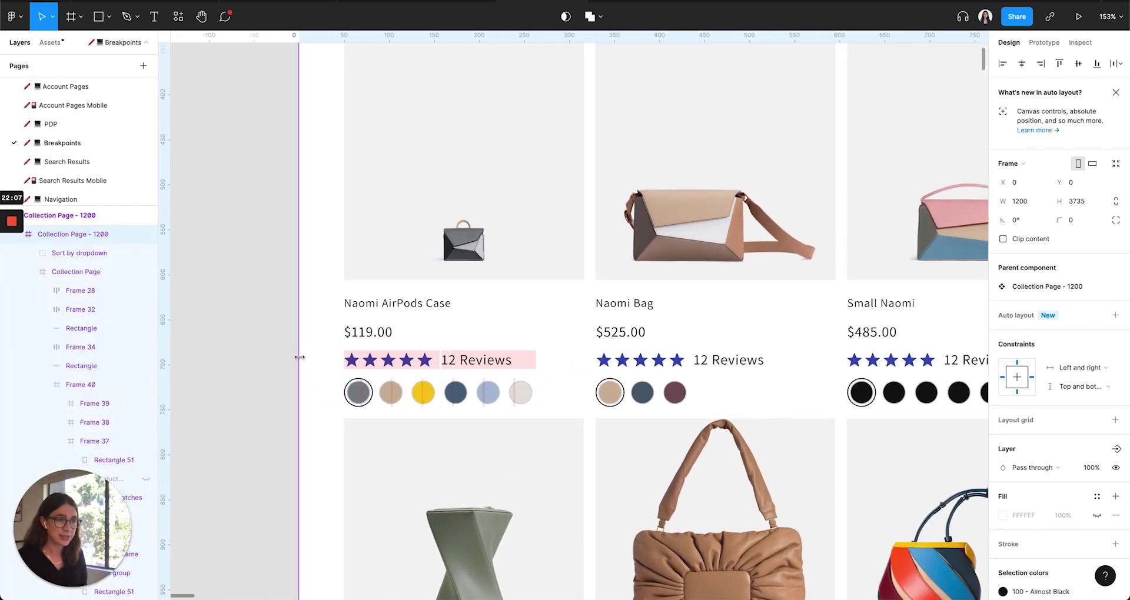
# Step: Narrow the Collection Page - 1200 frame from its left edge to 1190 wide, undoing a first attempt
pyautogui.moveTo(300, 357); pyautogui.dragTo(335, 353)
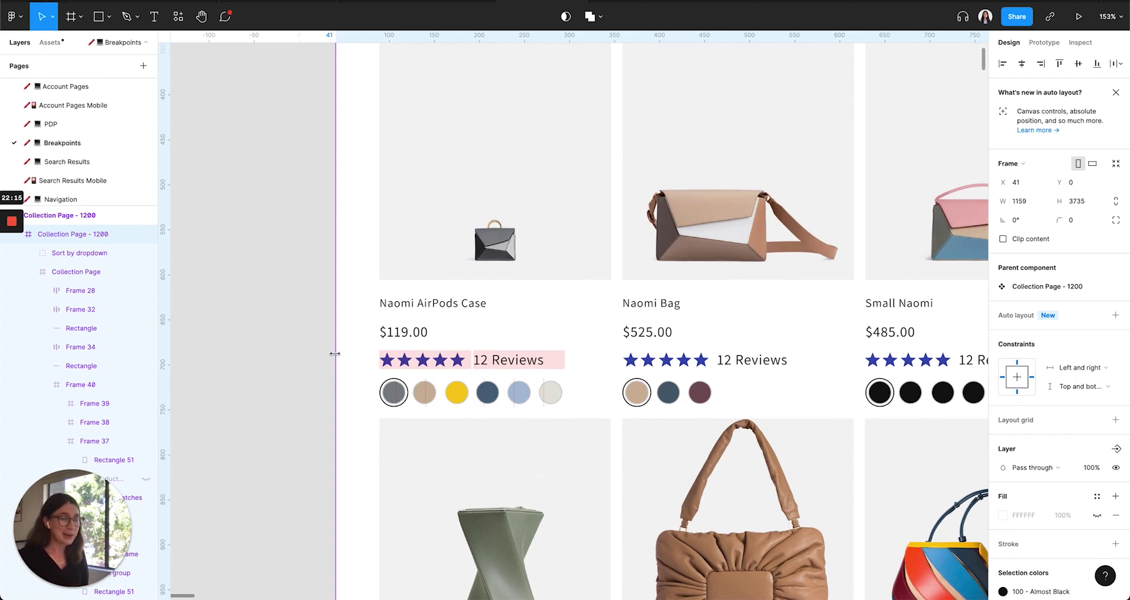
pyautogui.hotkey('ctrl', 'z')
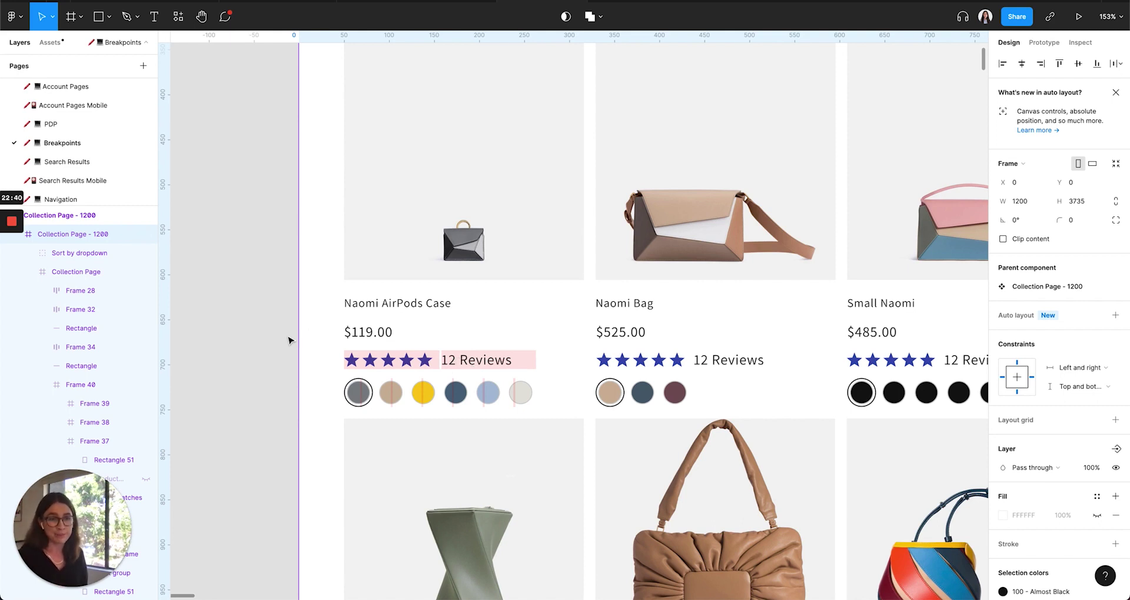
pyautogui.moveTo(298, 334)
pyautogui.mouseDown()
pyautogui.moveTo(348, 327)
pyautogui.moveTo(307, 332)
pyautogui.mouseUp()
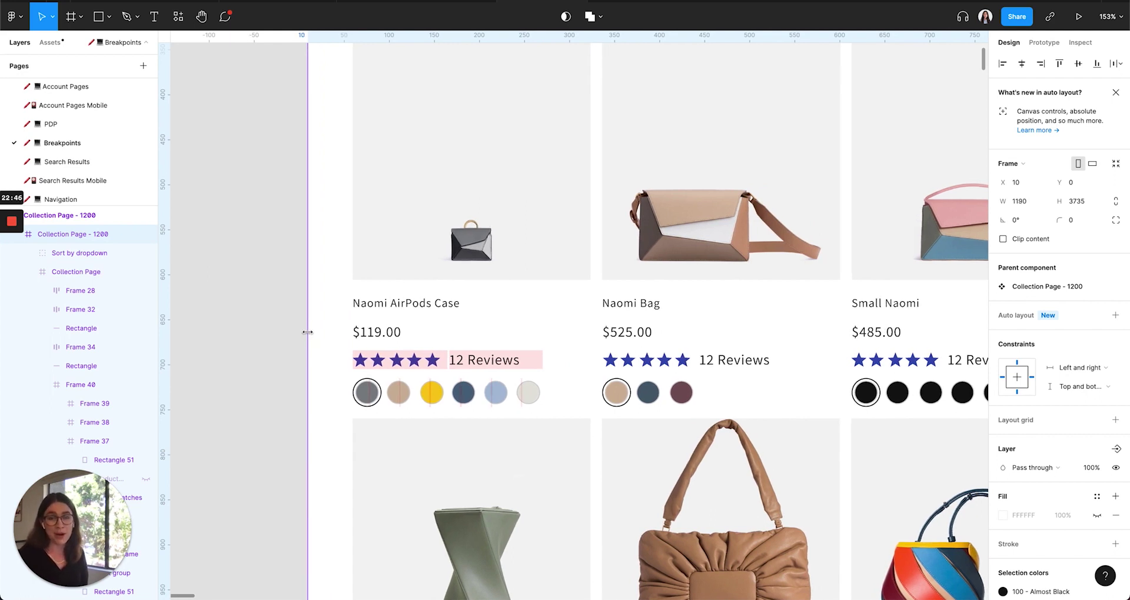